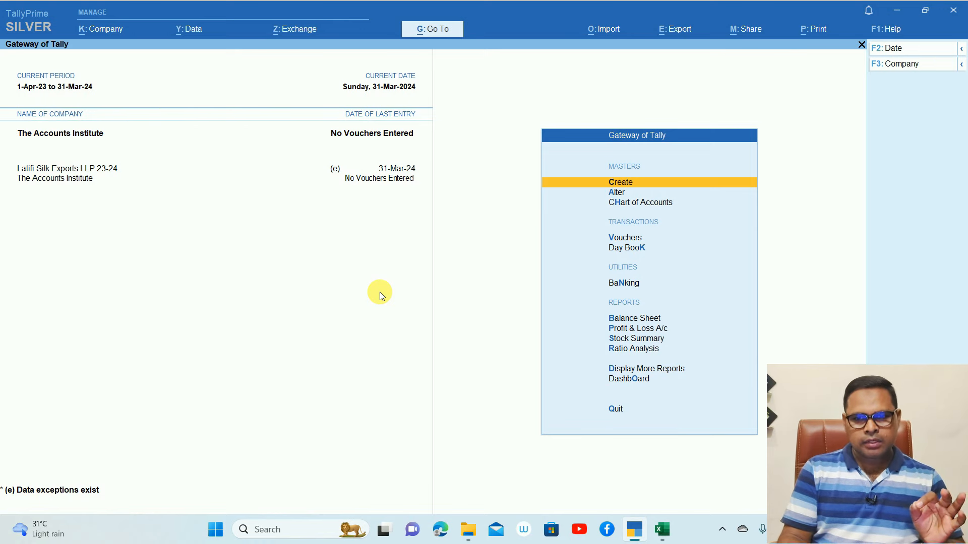
Open TDS Nature of Payment creation and switch the helper to Manual to list standard payment natures
key("Return")
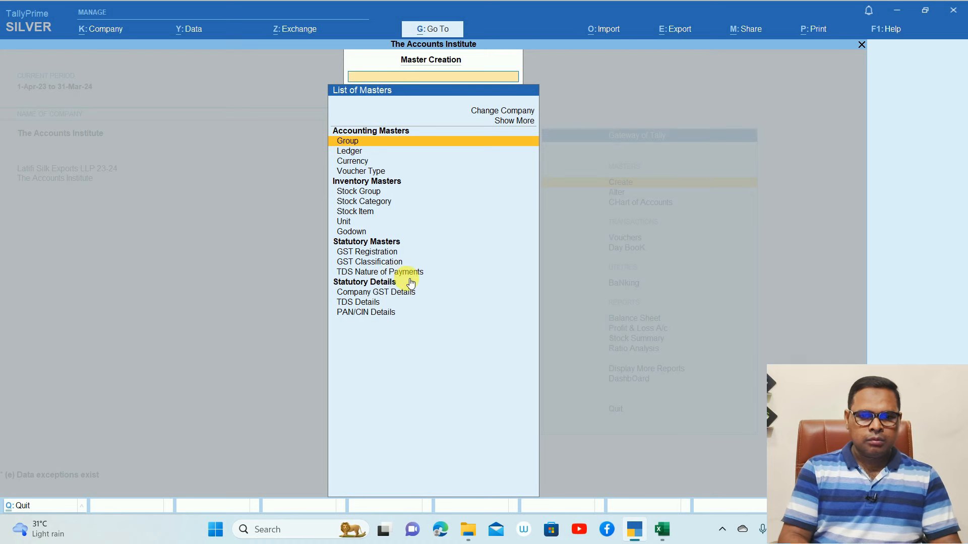
left_click(406, 274)
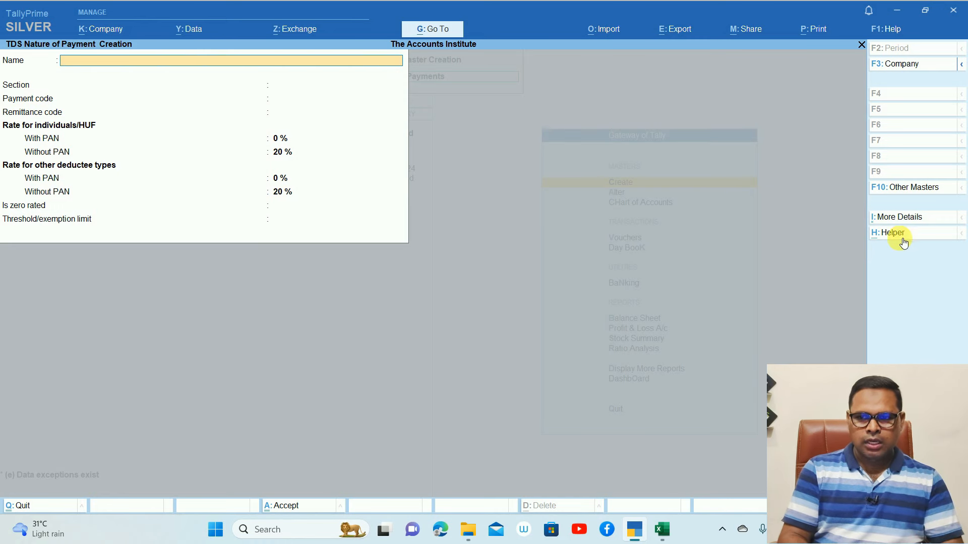
key("ctrl")
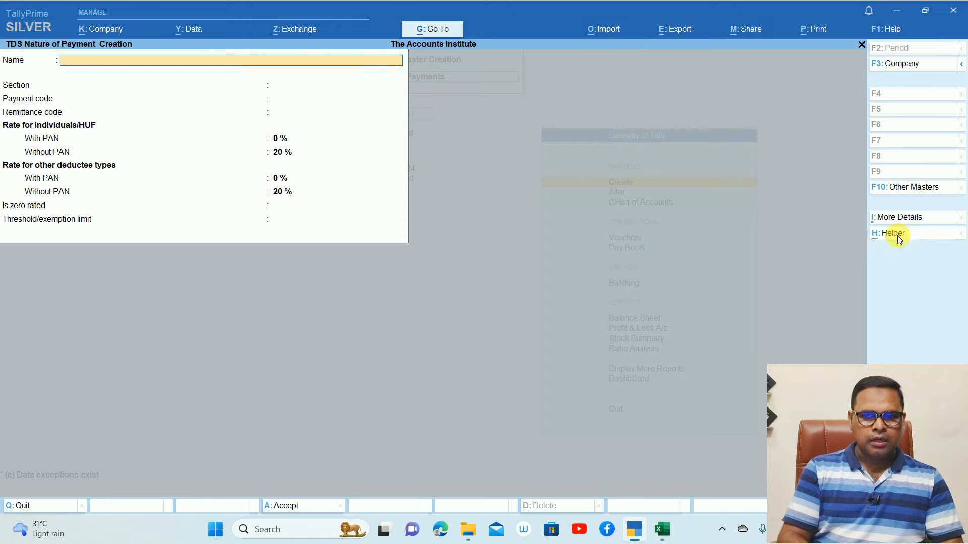
left_click(900, 235)
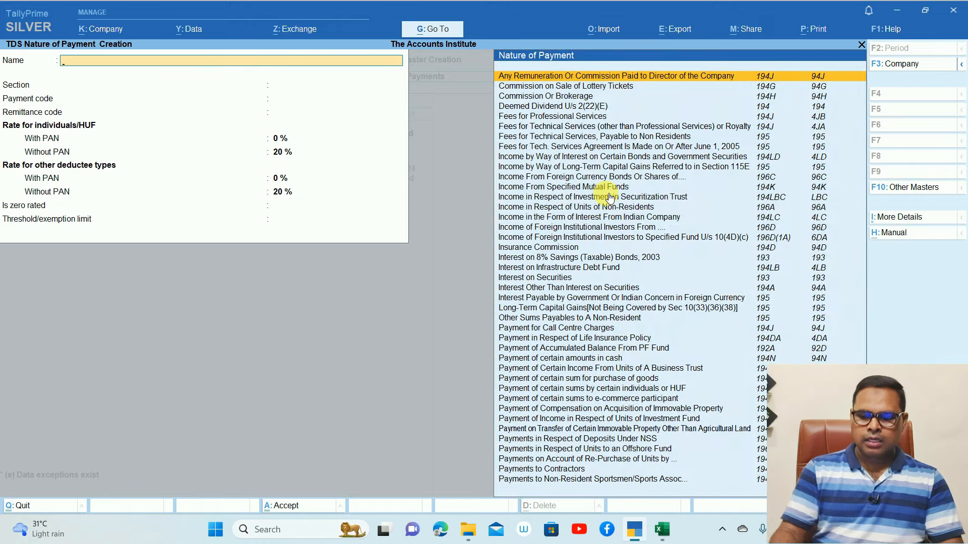
Filter by 194q and pick 'Payment of certain sum for purchase of goods'
type("194")
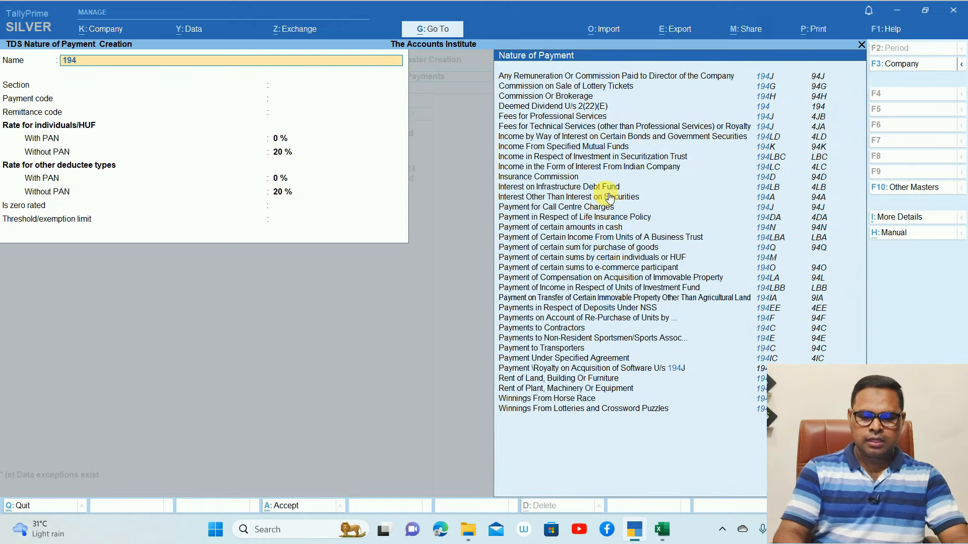
type("q")
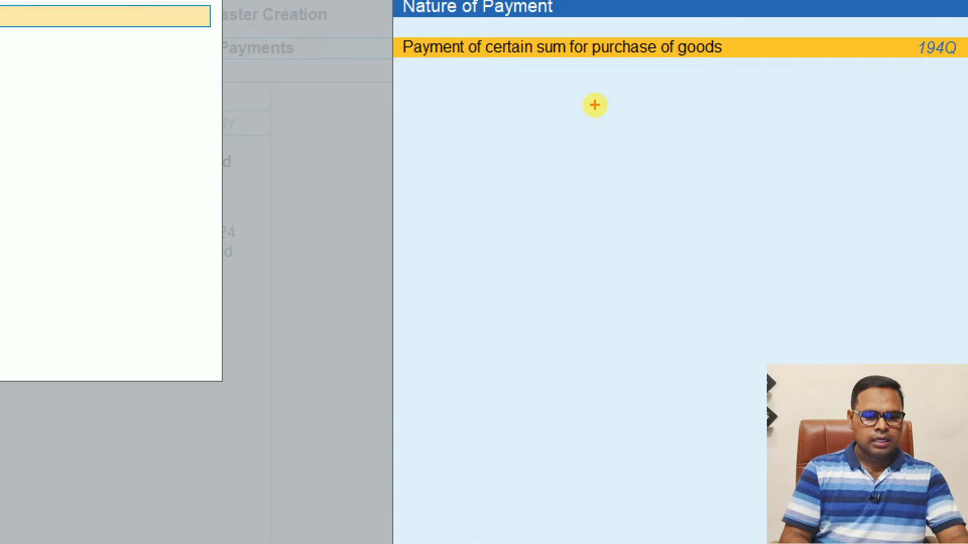
left_click(556, 53)
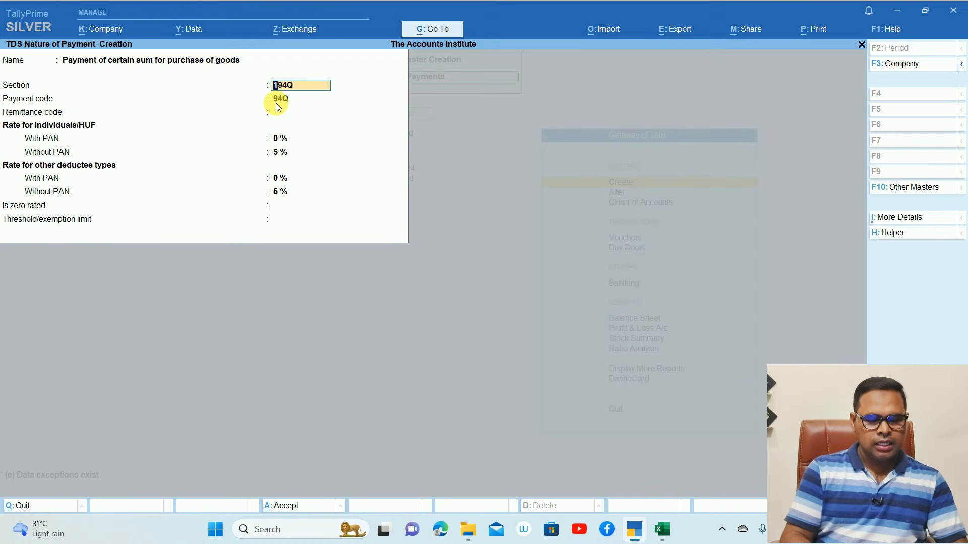
Enter remittance code 200, a 0.10% with-PAN rate and a 5000000 threshold
key("Return")
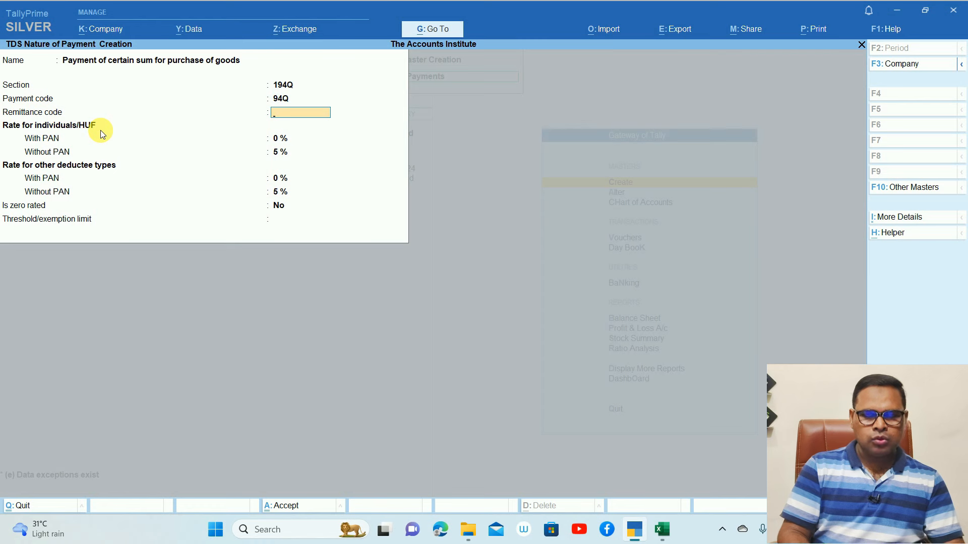
type("200")
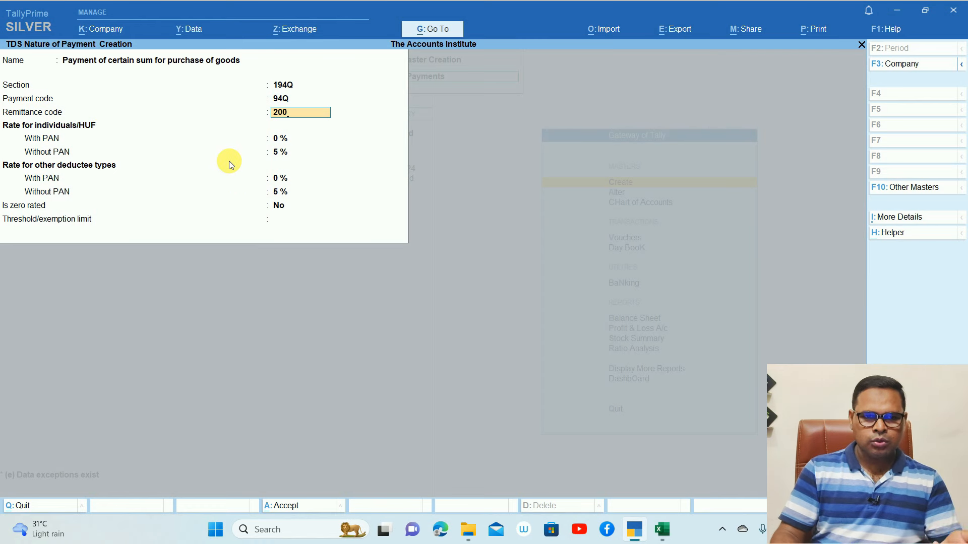
key("Return")
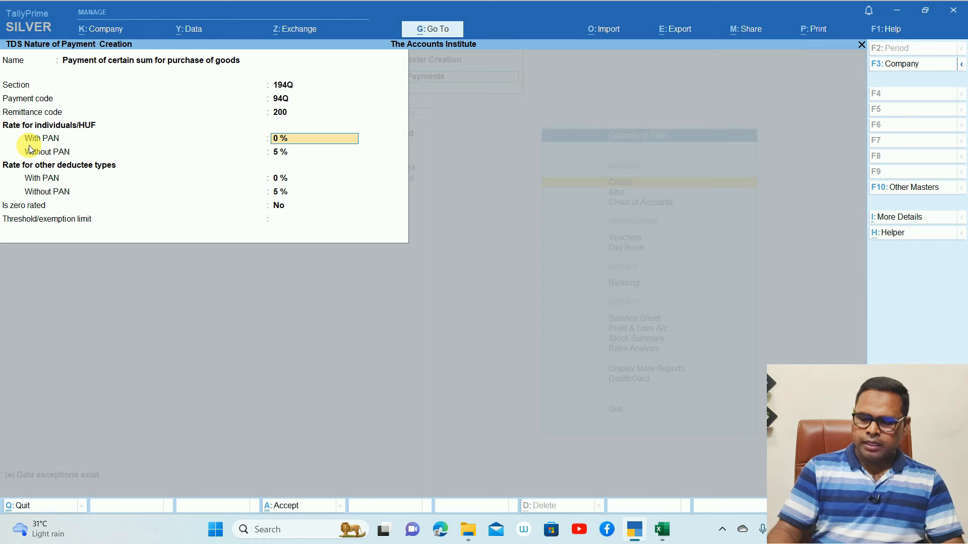
type("0.10")
key("Return")
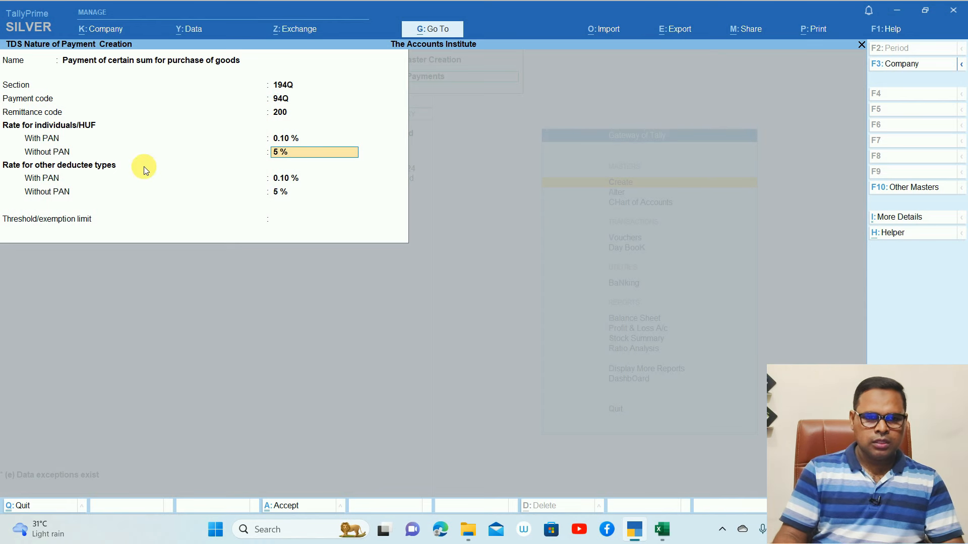
key("Return")
key("Return")
key("Return")
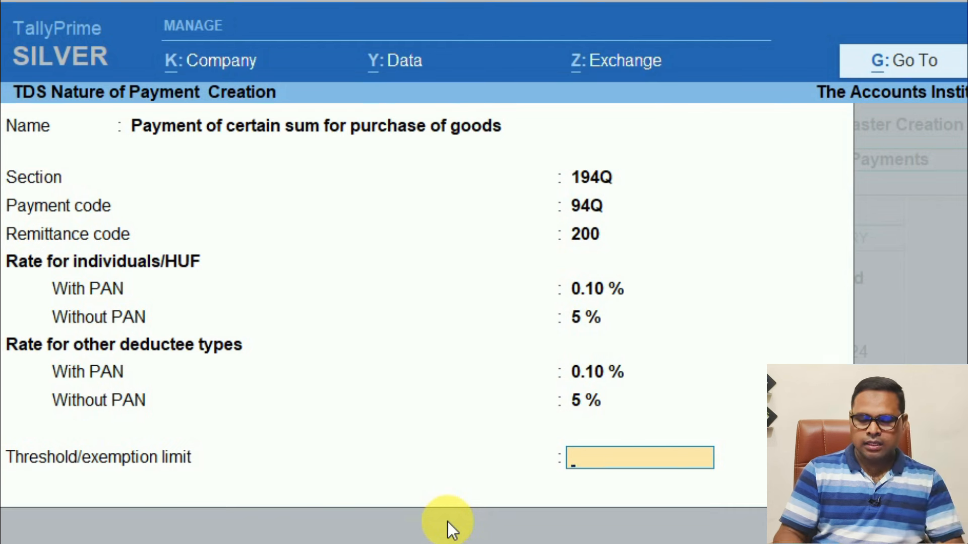
type("5000")
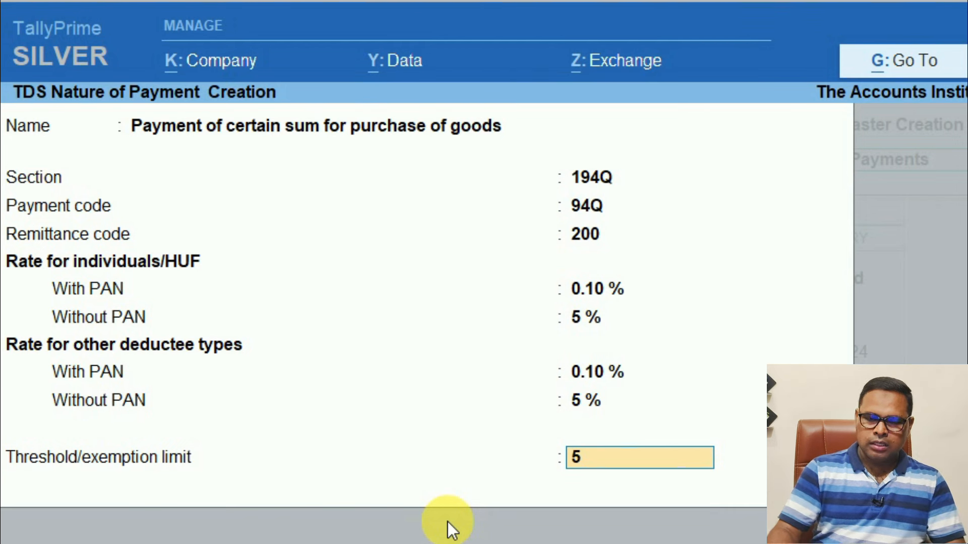
type("000")
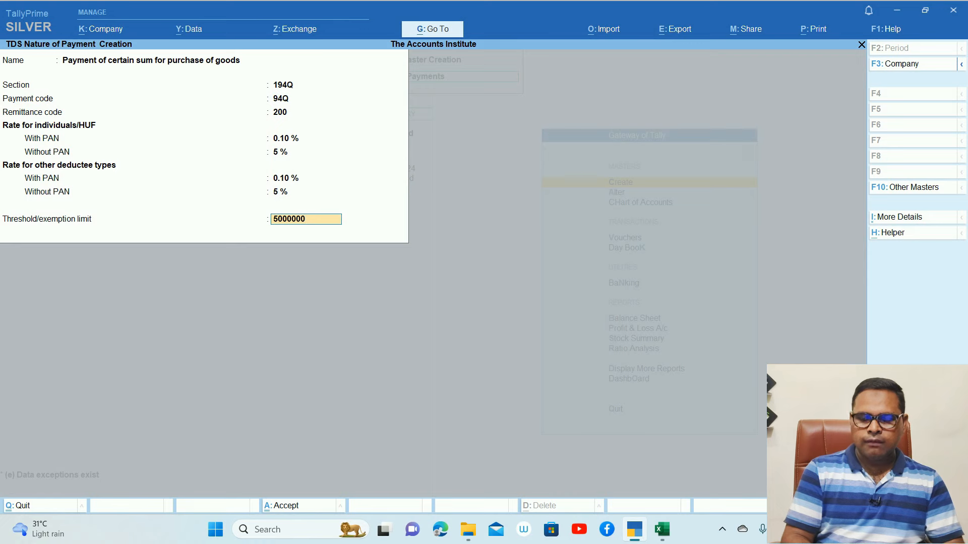
key("Return")
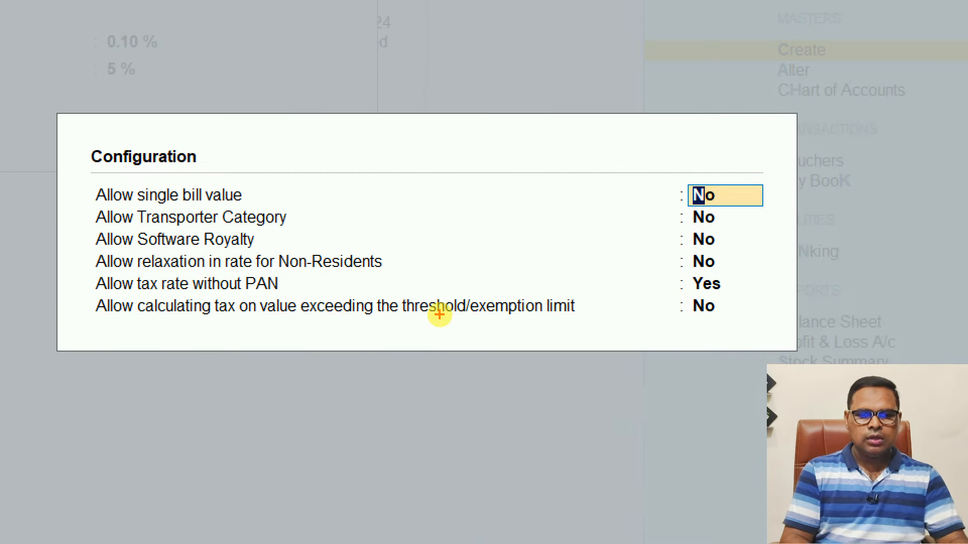
Turn on tax calculation for value exceeding the threshold and save the 194Q nature of payment
left_click_drag(332, 322, 578, 319)
mouse_move(723, 294)
left_mouse_down()
mouse_move(700, 329)
mouse_move(742, 309)
mouse_move(721, 290)
left_mouse_up()
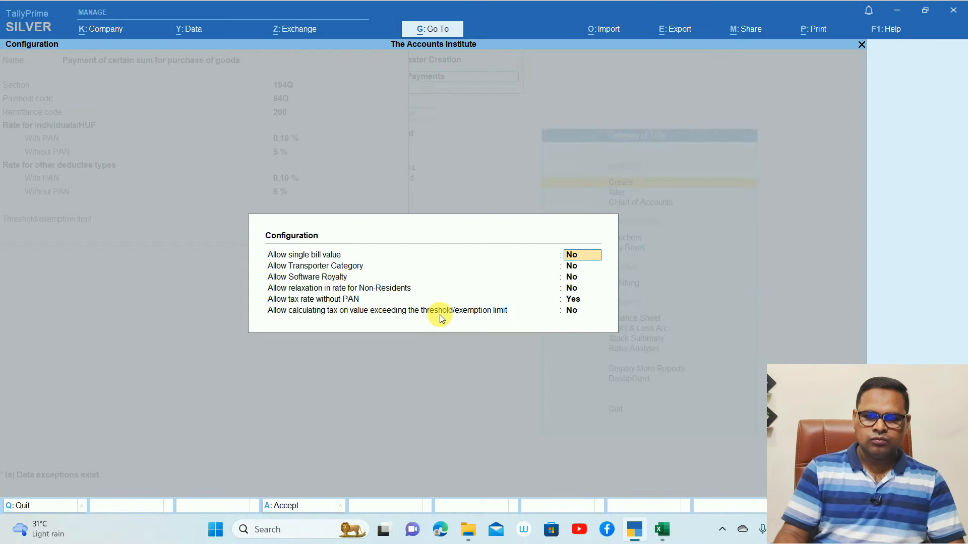
key("Down")
key("Down")
key("Down")
key("Down")
key("Down")
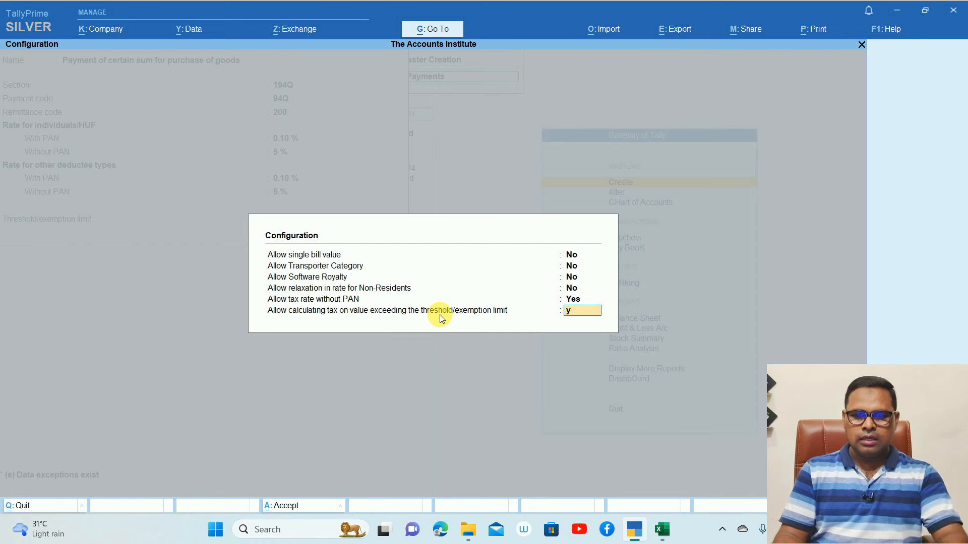
key("Return")
key("Return")
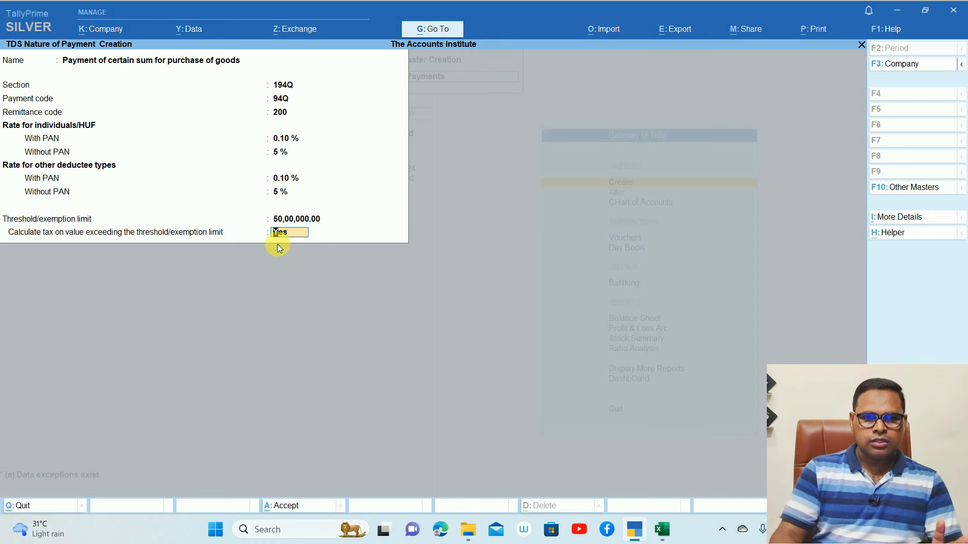
key("Return")
key("Return")
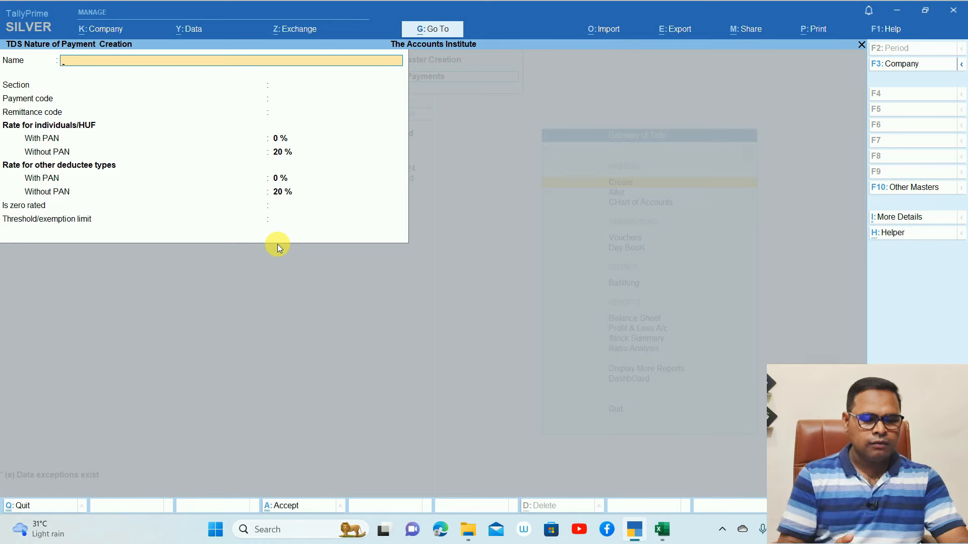
Create a new ledger named 'Purchase GST' under Purchase Accounts
key("Escape")
key("Escape")
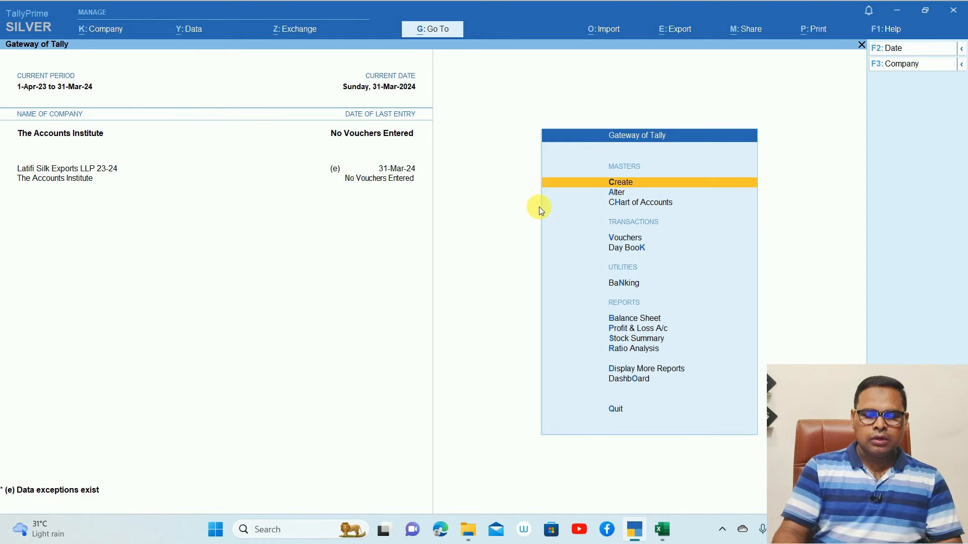
key("Return")
key("Down")
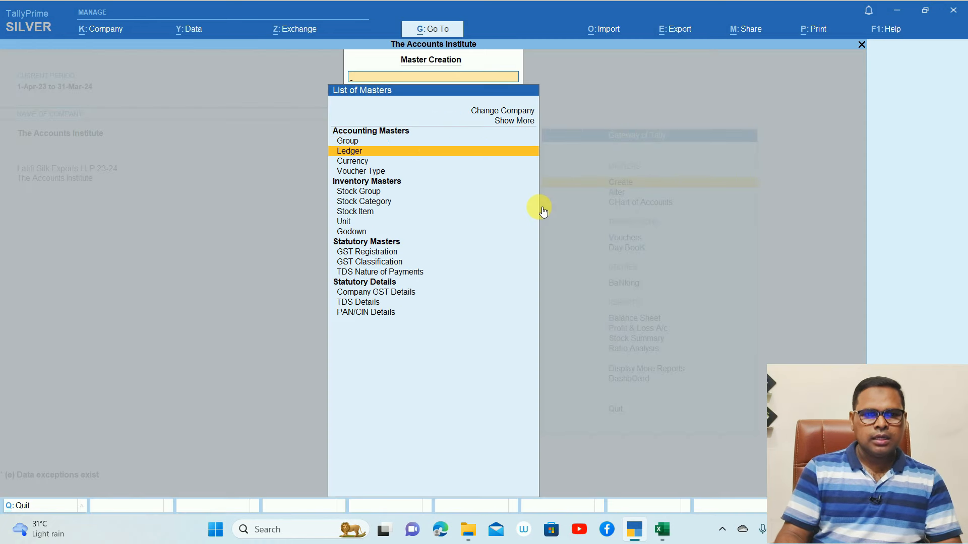
key("Return")
type("Purchase GST")
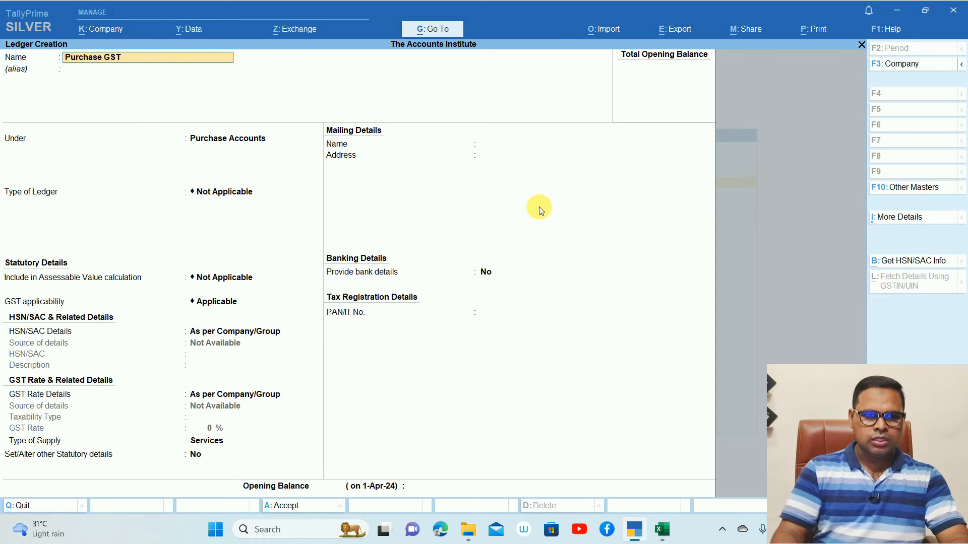
key("Return")
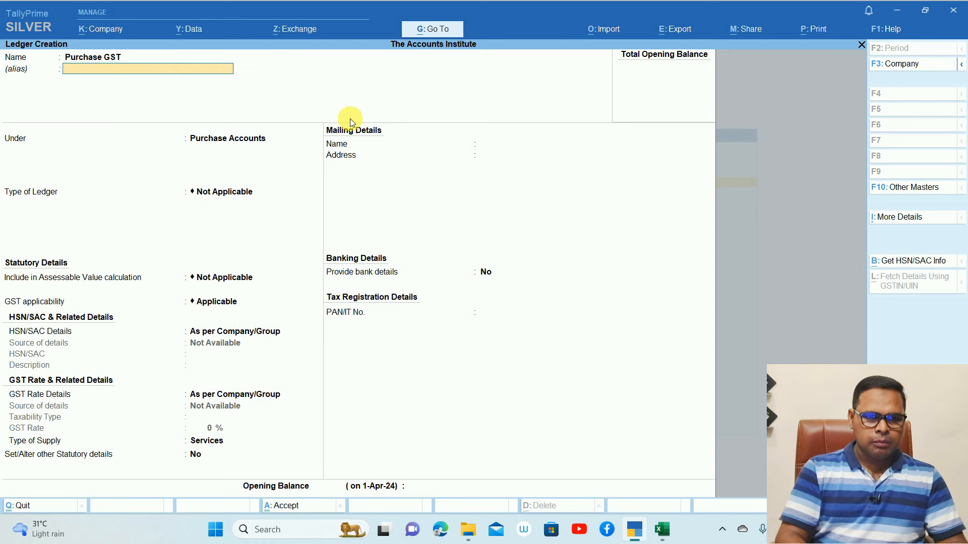
key("Return")
key("Return")
key("Return")
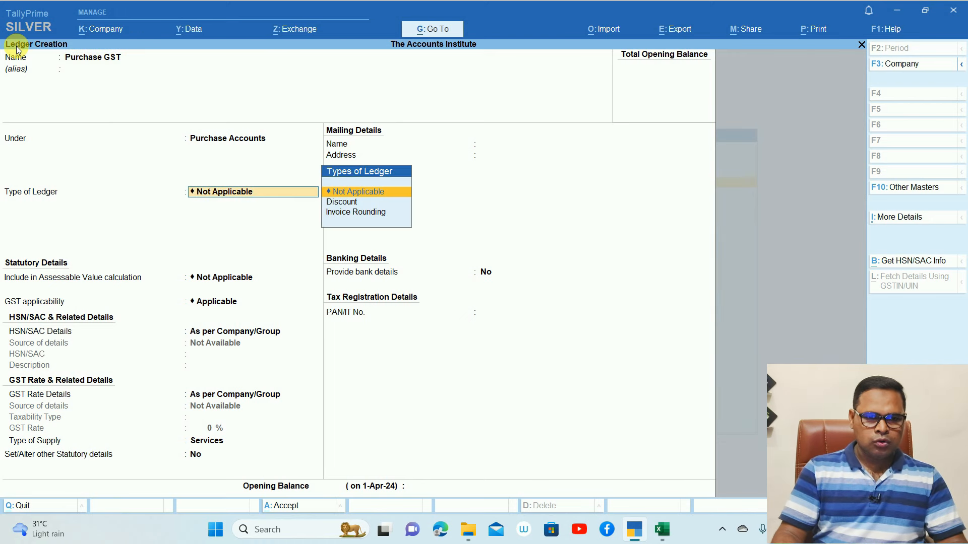
key("Return")
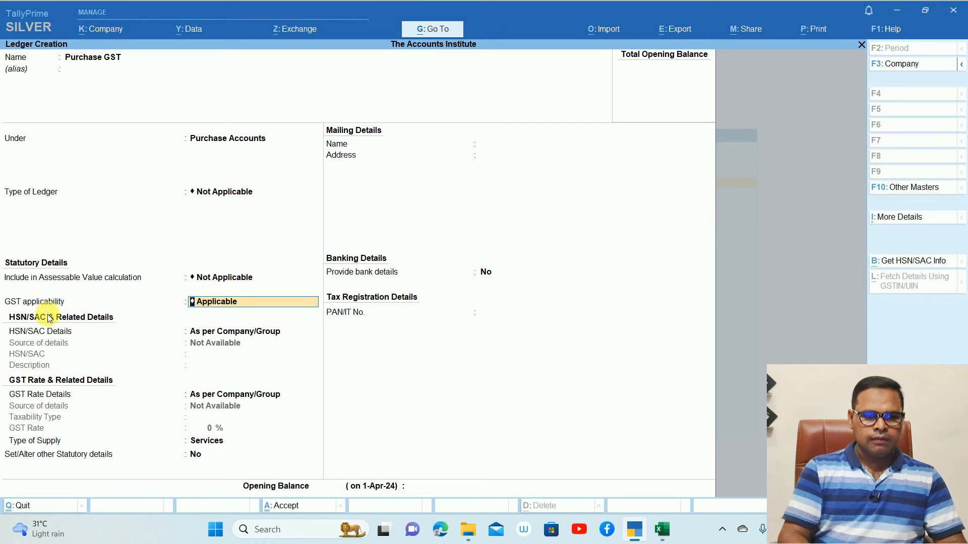
Keep GST rate details as per company/group and set type of supply to Goods
key("Return")
key("Return")
key("Return")
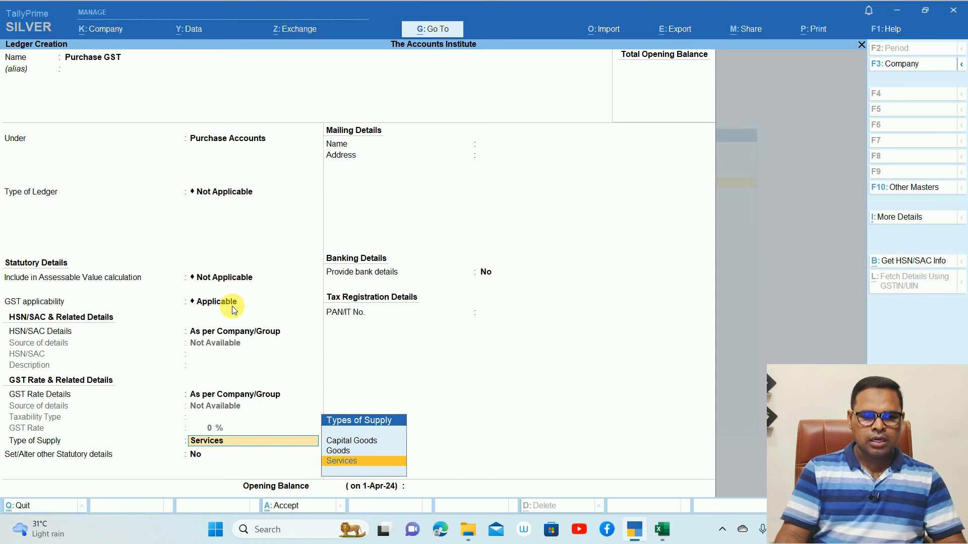
key("Up")
key("Return")
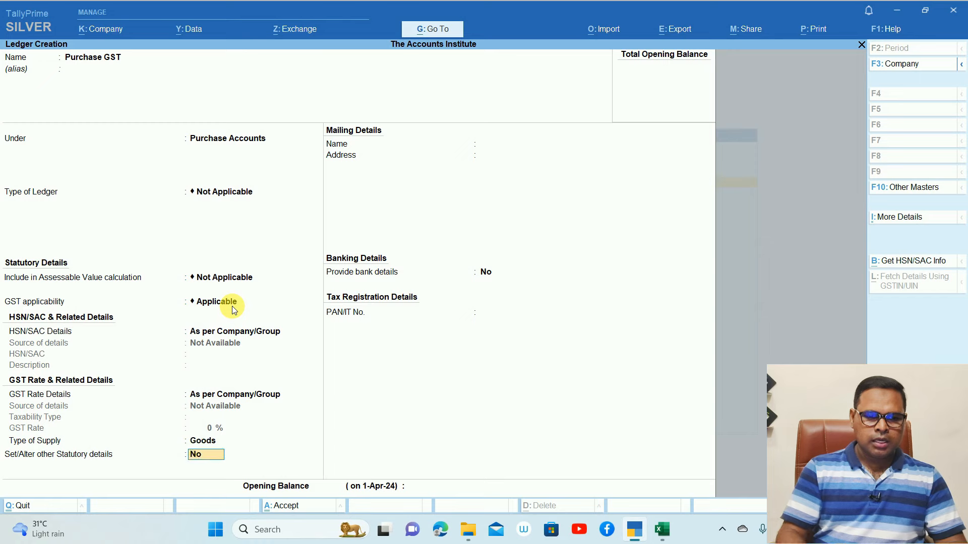
key("ctrl+1")
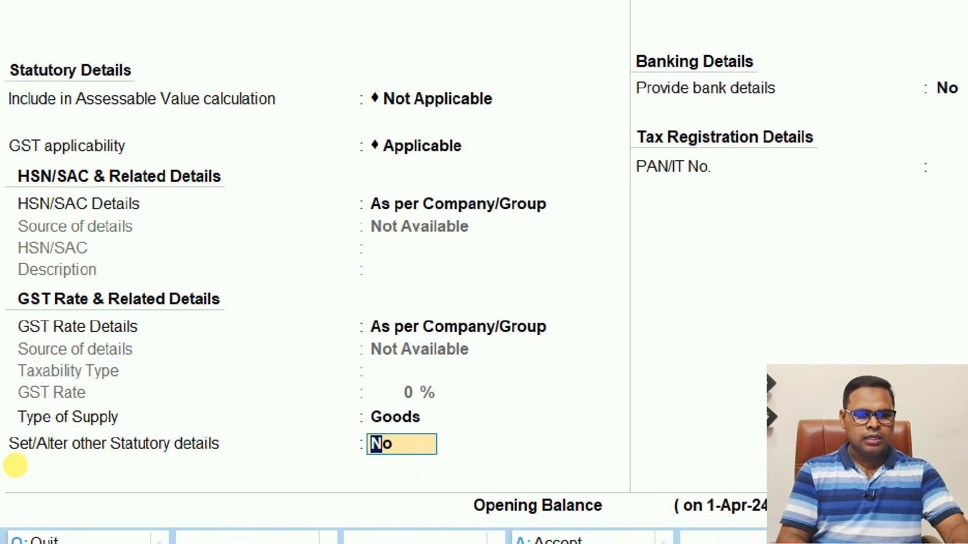
left_click(15, 466)
mouse_move(31, 464)
left_mouse_down()
mouse_move(169, 482)
mouse_move(1, 446)
left_mouse_up()
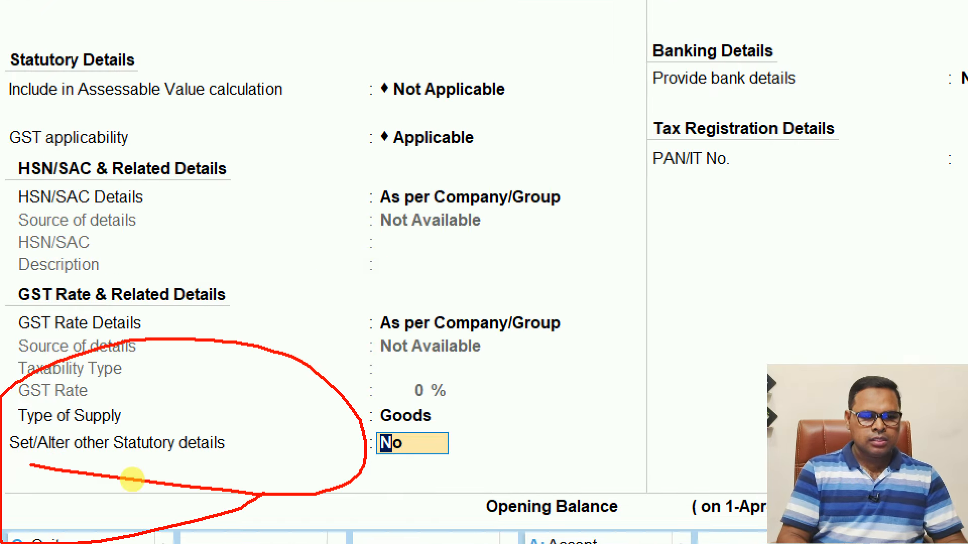
key("Escape")
Set 'Set/Alter other Statutory details' to Yes for the Purchase GST ledger
key("y")
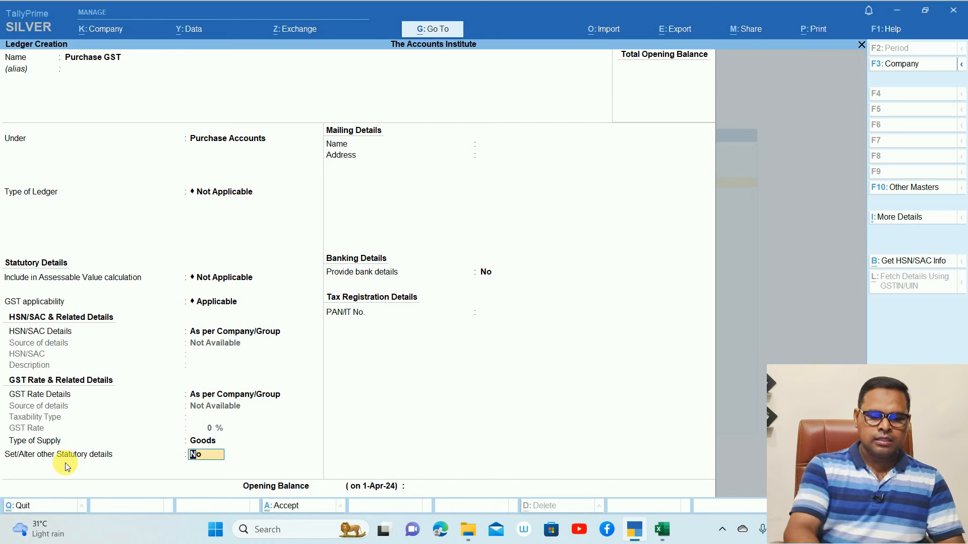
key("Return")
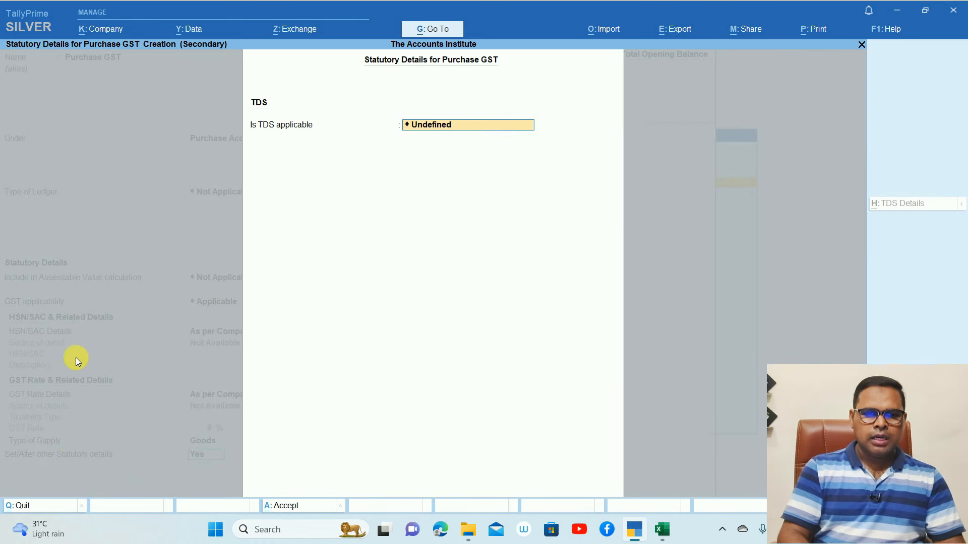
key("ctrl+1")
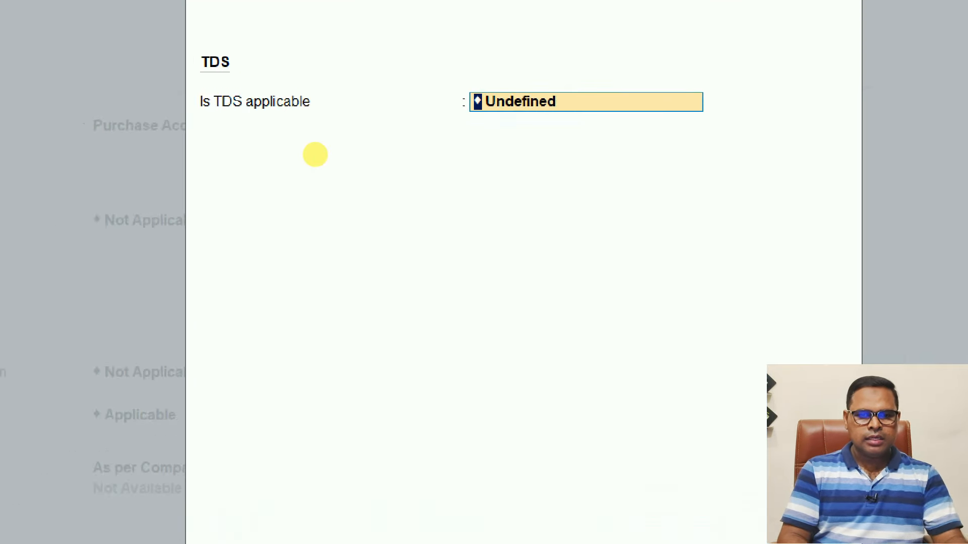
left_click(407, 146)
left_click_drag(435, 148, 495, 77)
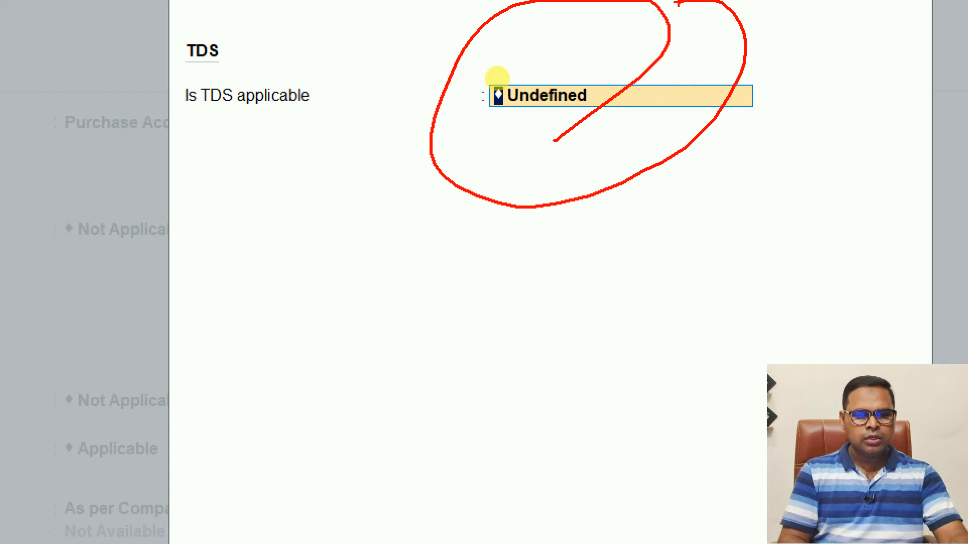
key("Escape")
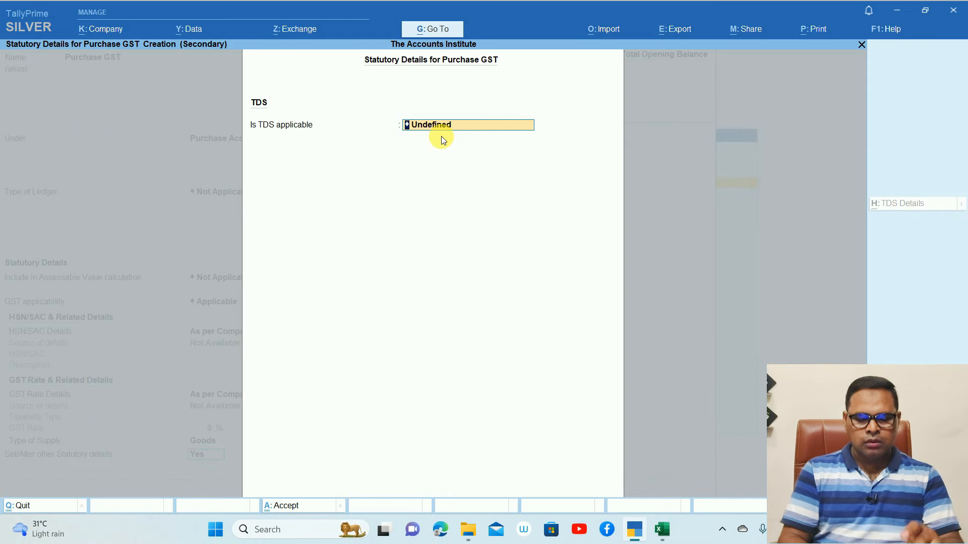
Mark TDS Applicable with nature of payment purchase of goods, and save the ledger
key("BackSpace")
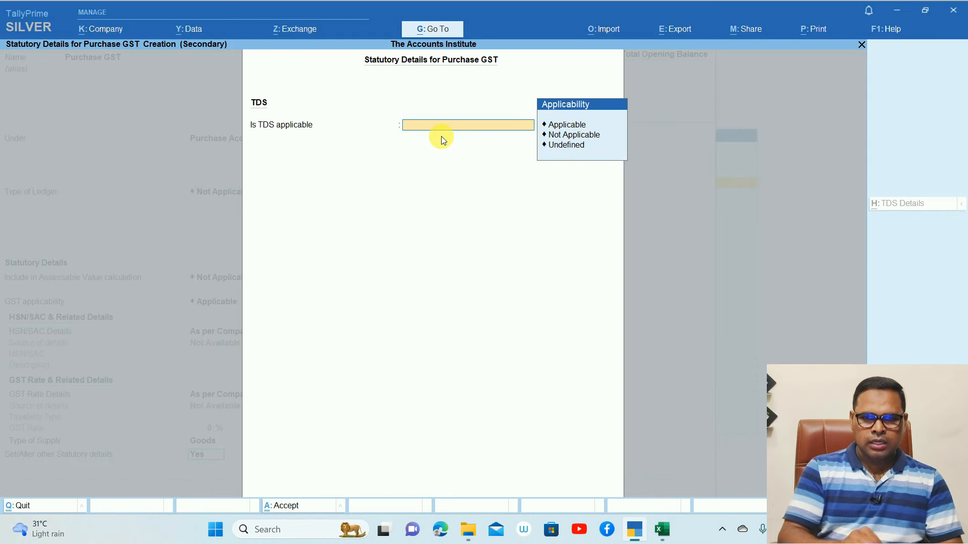
left_click(565, 127)
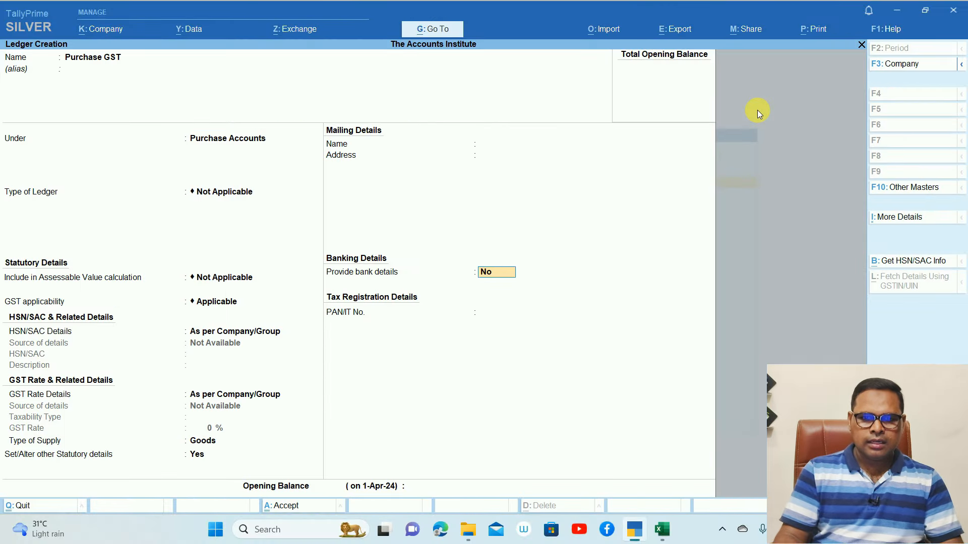
left_click(757, 110)
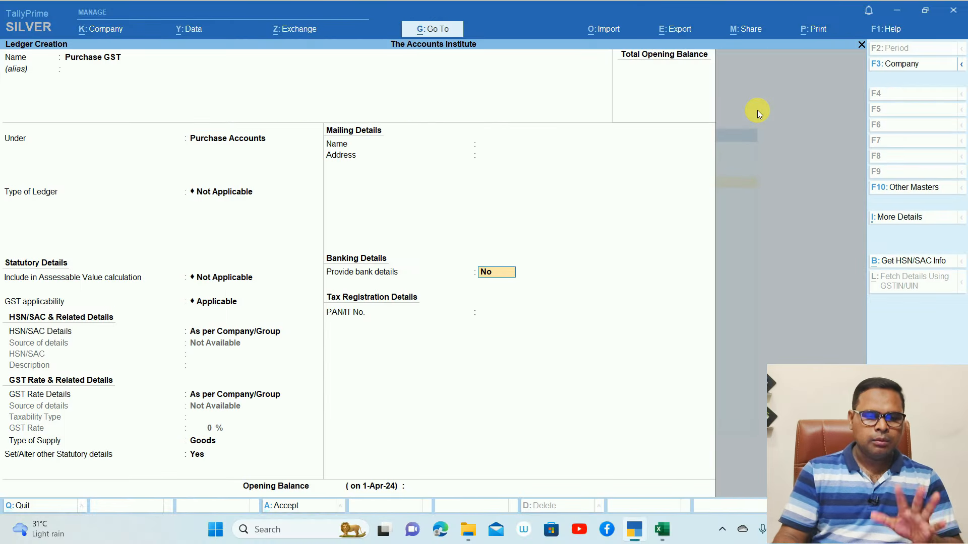
key("Return")
key("Return")
key("y")
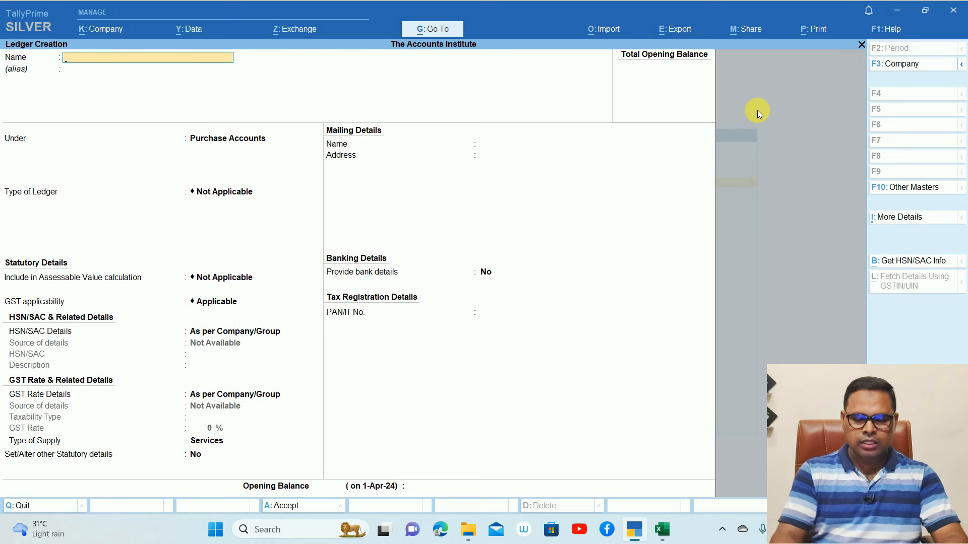
Name the new ledger 'Pappu Mobile Co.' and place it under Sundry Creditors
type("Pappu Mobile Co.")
key("Return")
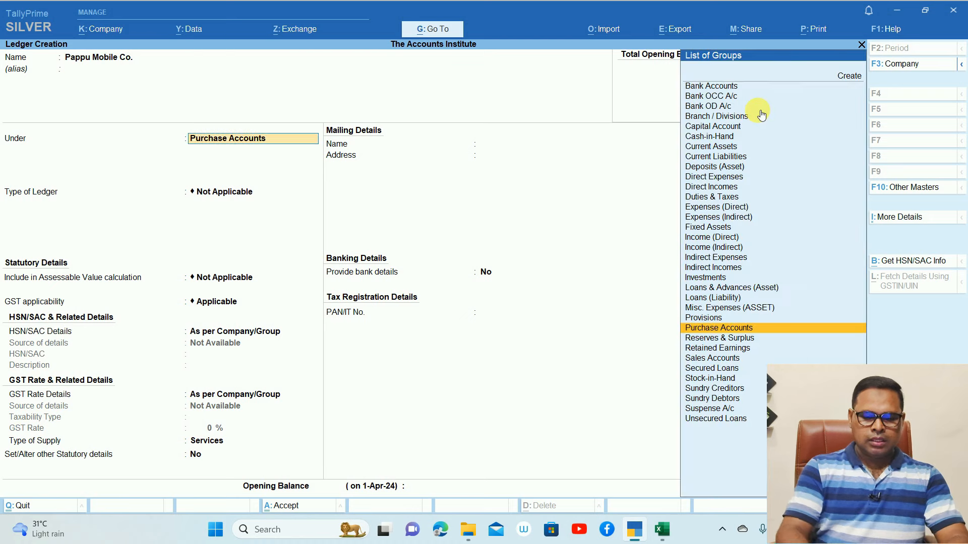
type("Sund")
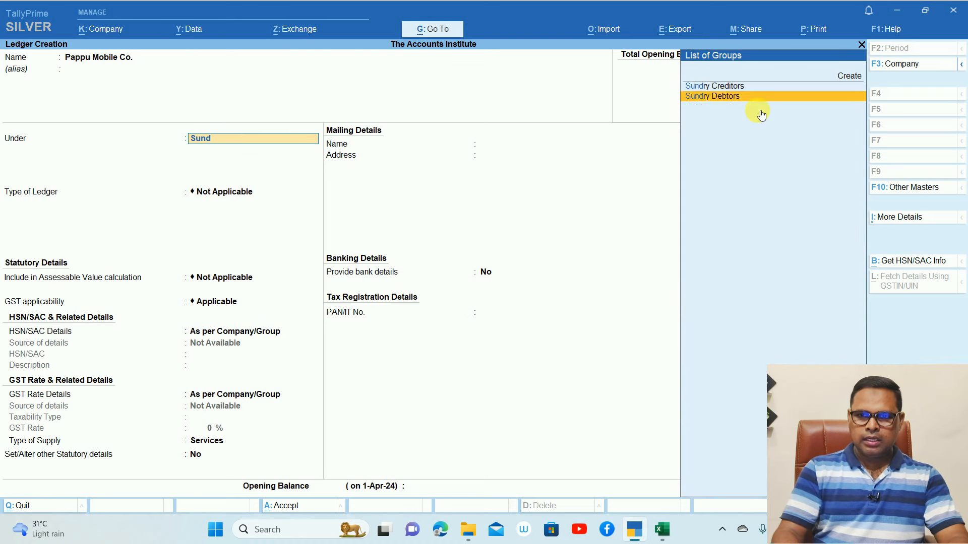
key("Up")
key("Return")
key("Return")
key("Return")
key("Return")
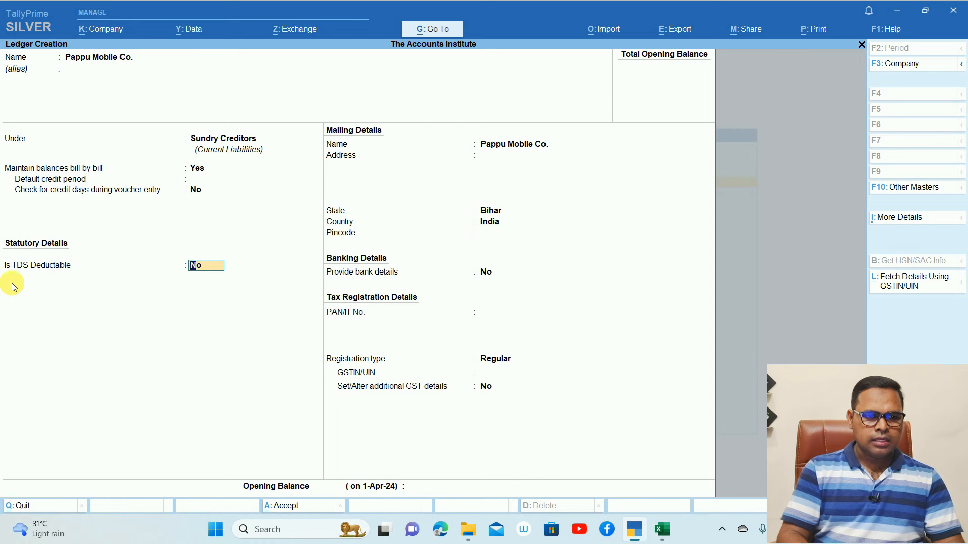
Make TDS deductible with deductee type Company - Resident, deducted in the same voucher
type("y")
key("Return")
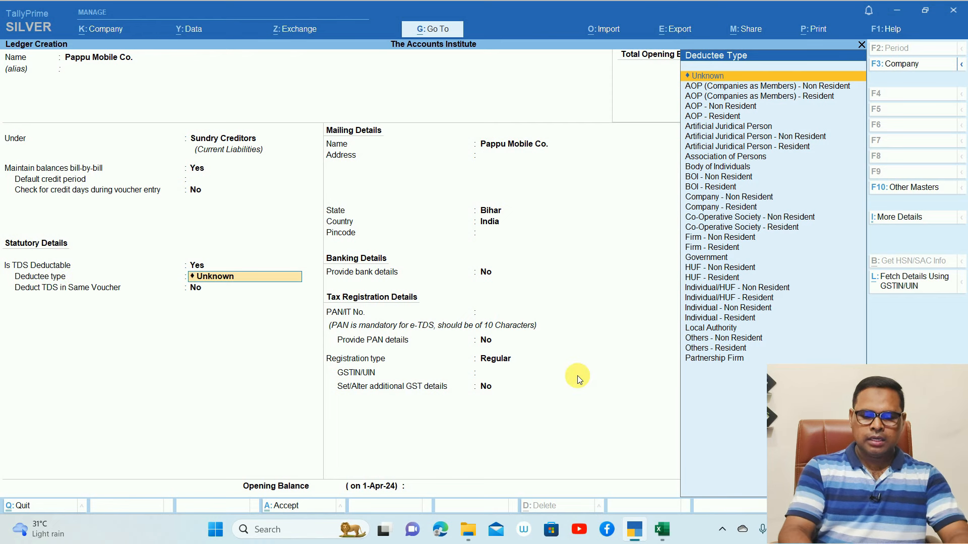
type("Com")
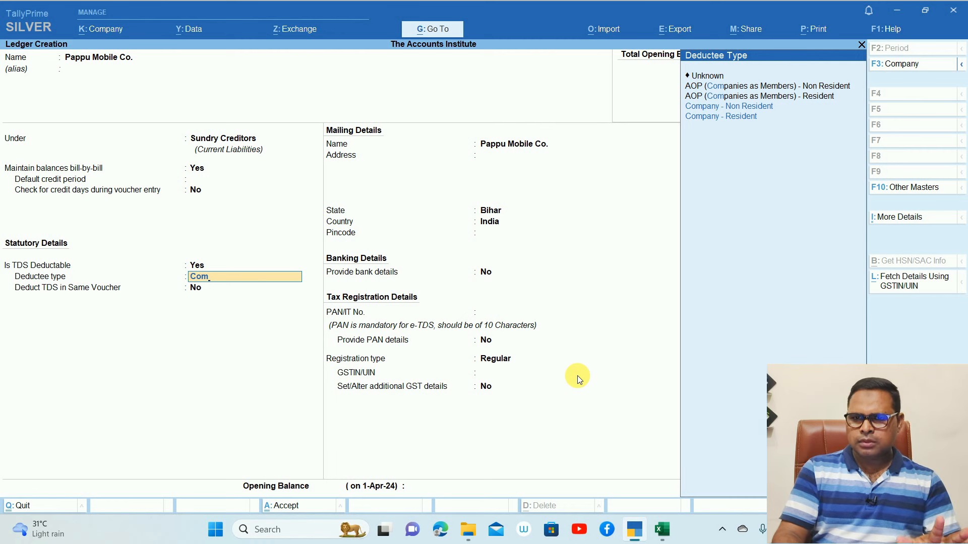
key("Down")
key("Down")
key("Return")
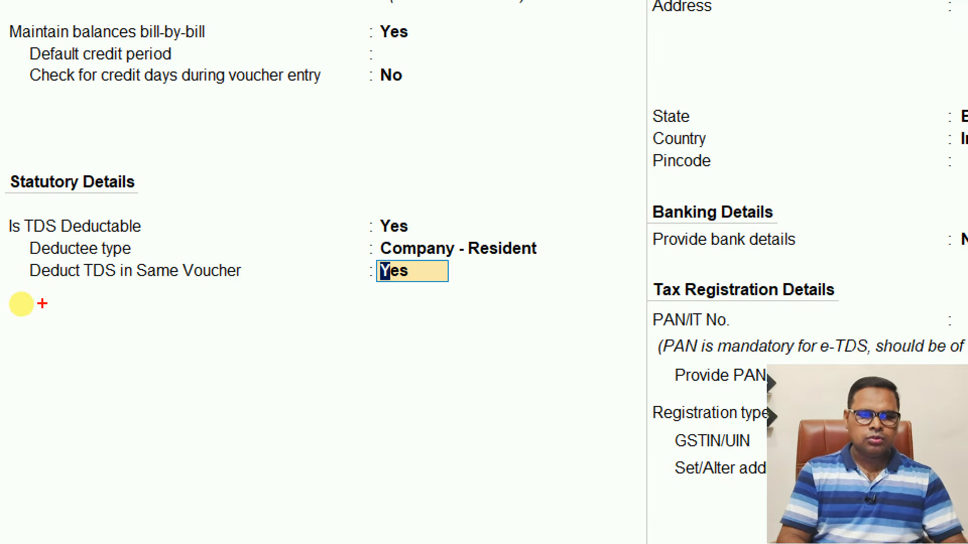
mouse_move(488, 371)
left_mouse_down()
mouse_move(277, 393)
mouse_move(509, 115)
left_mouse_up()
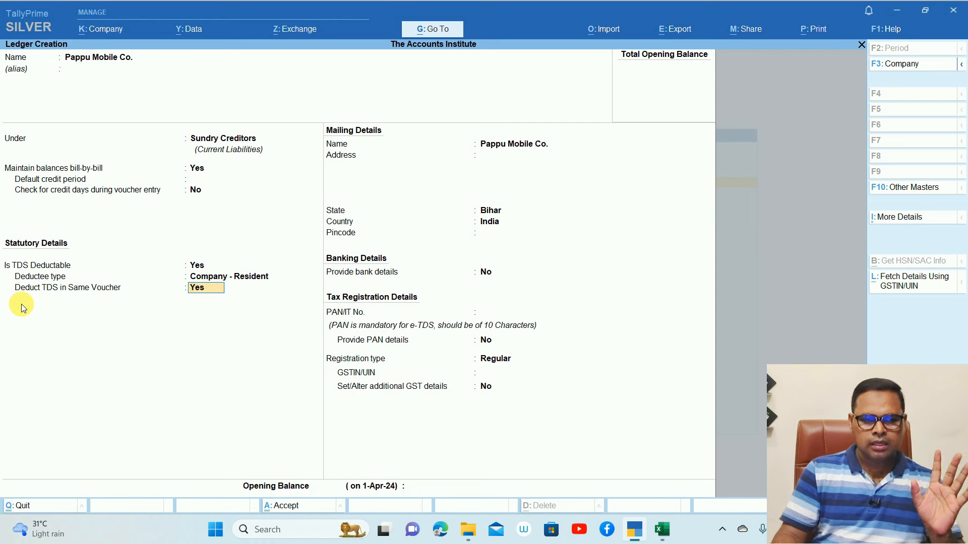
key("Return")
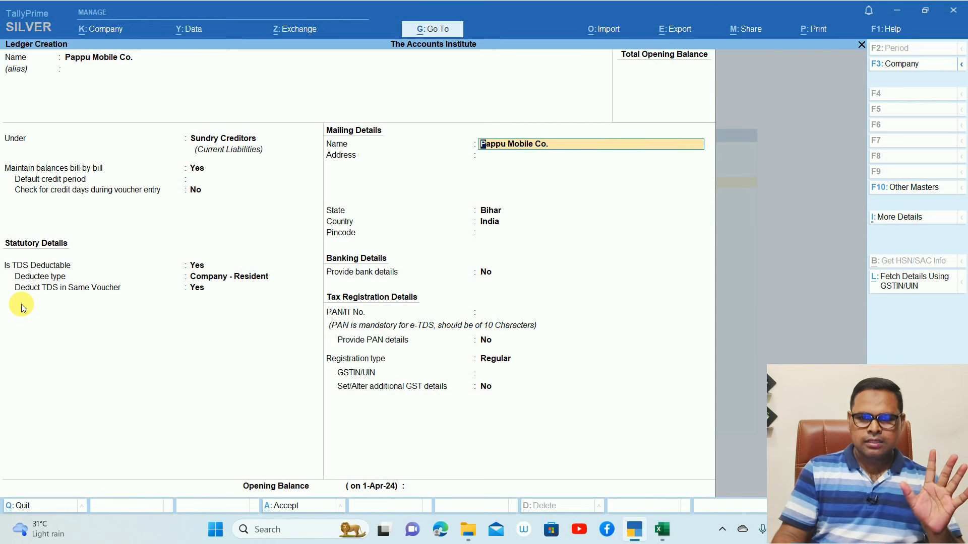
Set the party's state to Karnataka
key("Return")
key("Return")
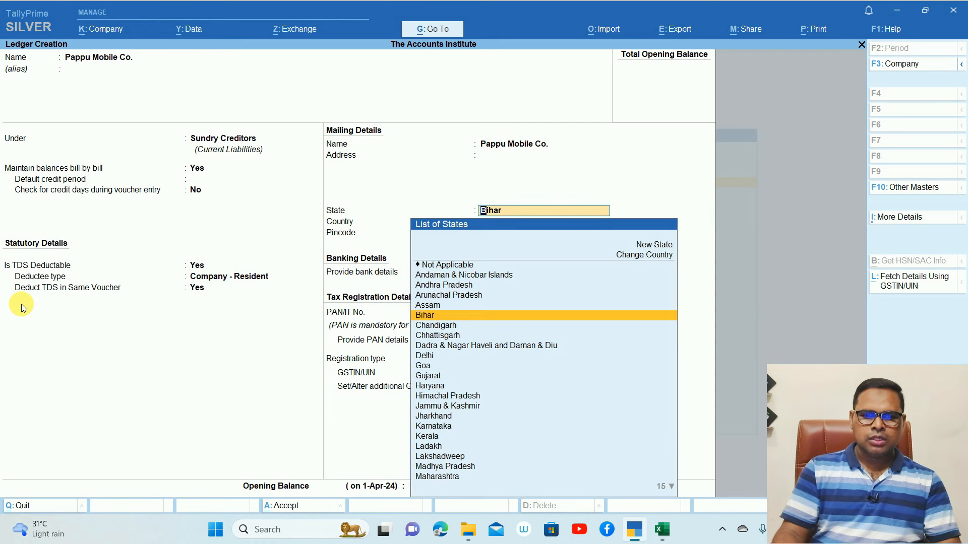
type("Kar")
key("Return")
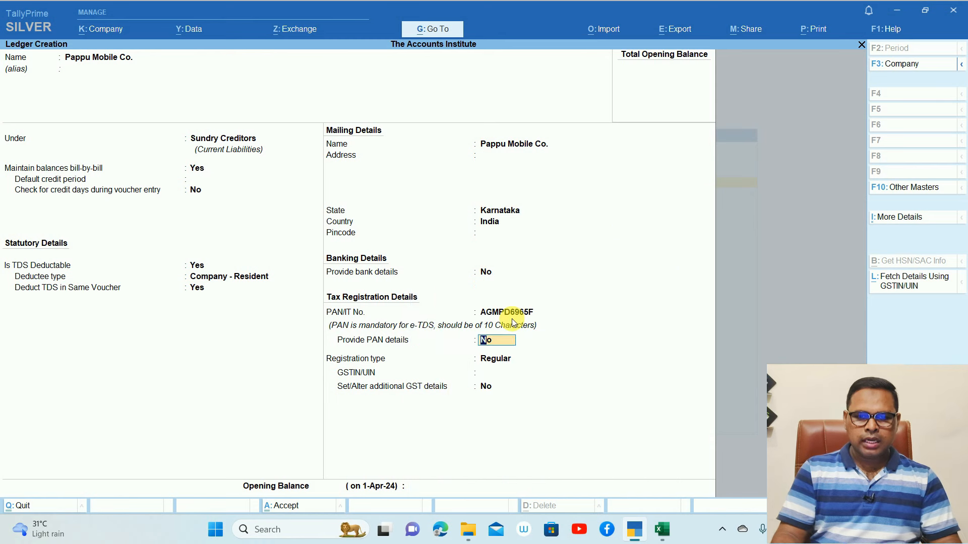
key("Return")
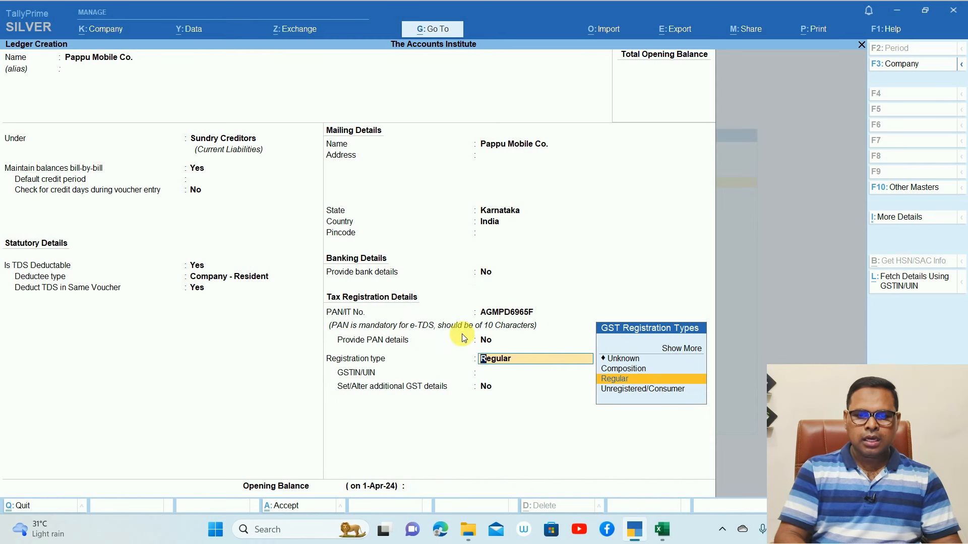
key("Return")
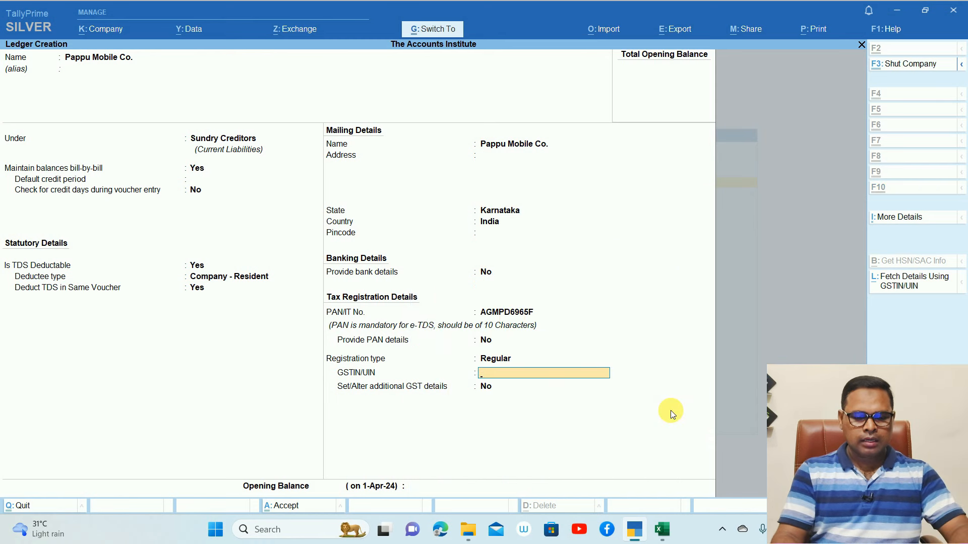
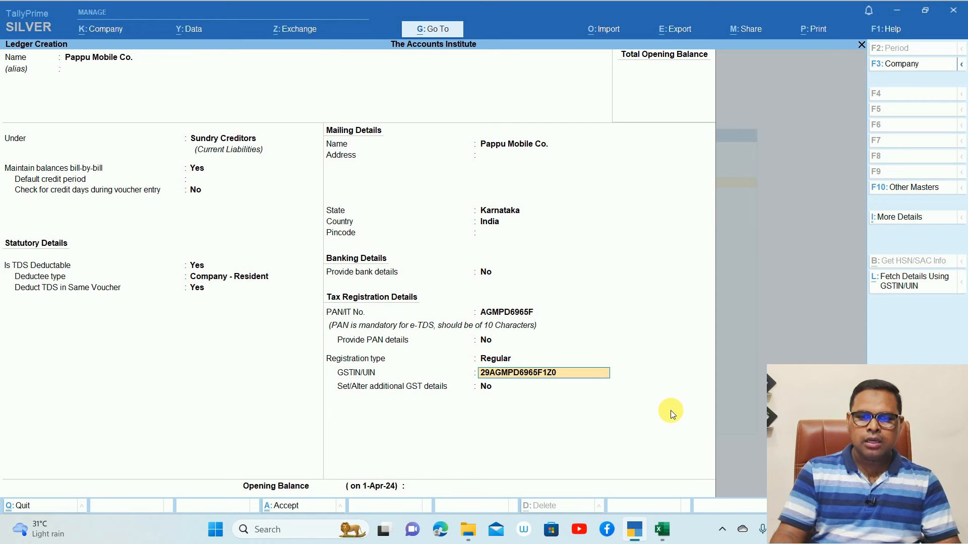
Paste the party's GSTIN, save the Pappu Mobile Co. ledger, and return to the Gateway
key("Return")
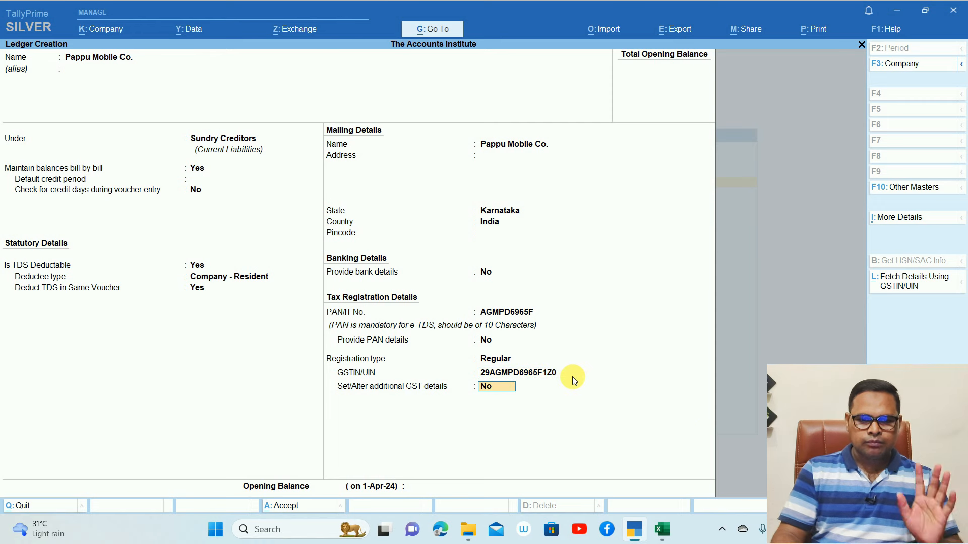
key("Return")
key("Return")
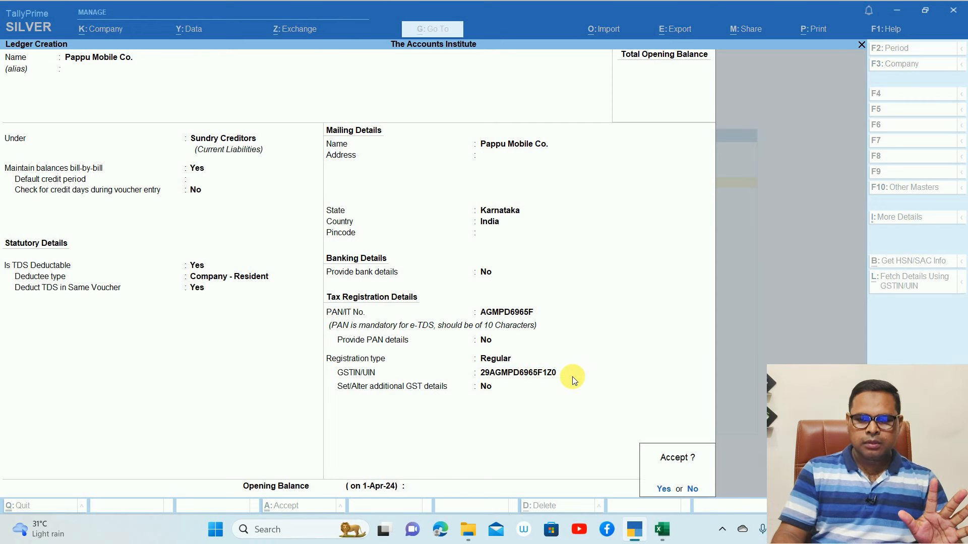
key("Return")
key("Escape")
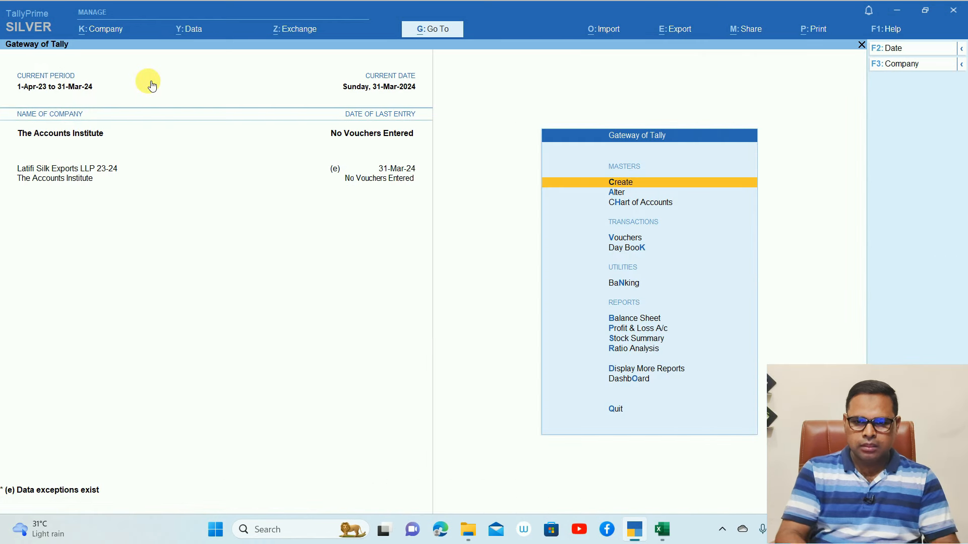
Start a purchase voucher dated 1-4-2024 with supplier invoice number 250
left_click(615, 240)
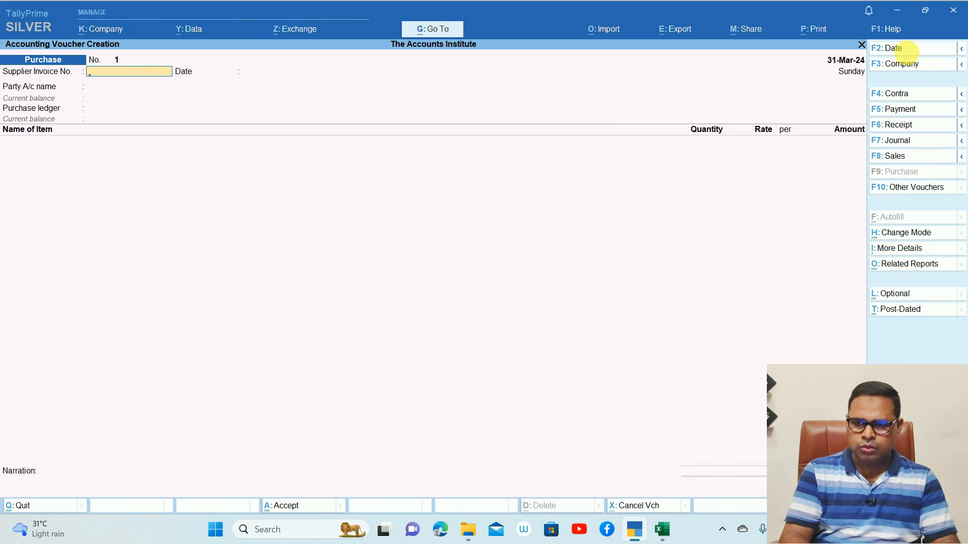
left_click(903, 49)
type("1-4-2024")
key("Return")
type("250")
key("Return")
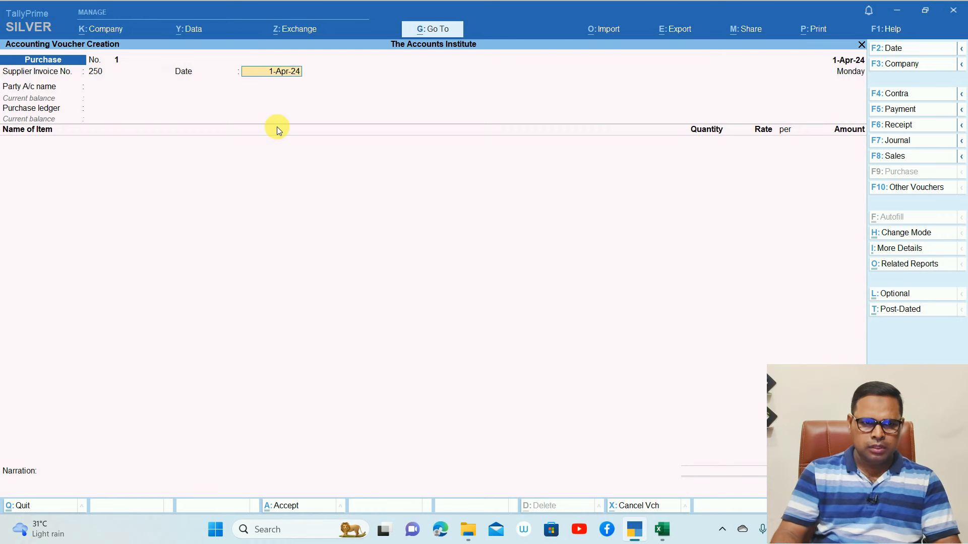
key("Return")
Enter Pappu Mobile Co., Purchase GST, and 100 Apple I 13 Pro at 45,000
key("Down")
key("Return")
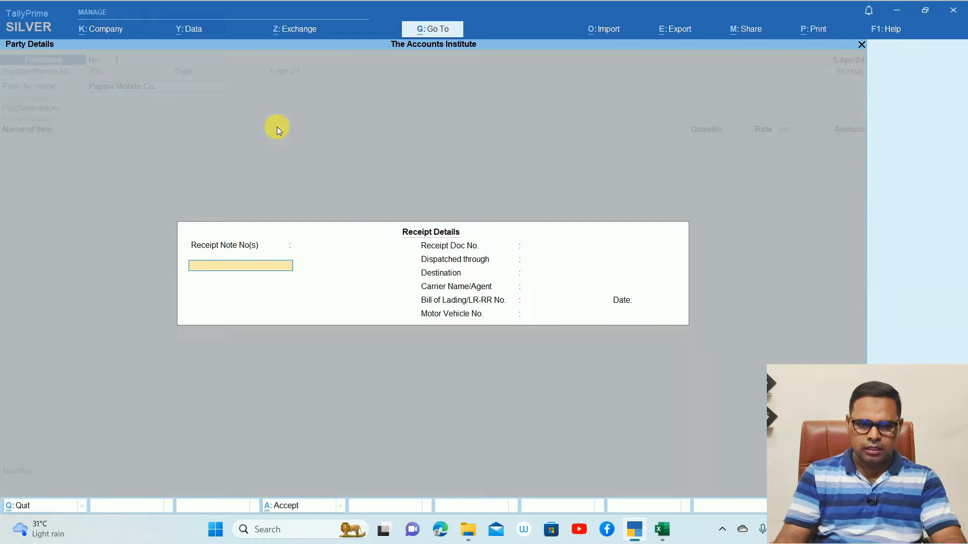
key("ctrl+a")
key("ctrl+a")
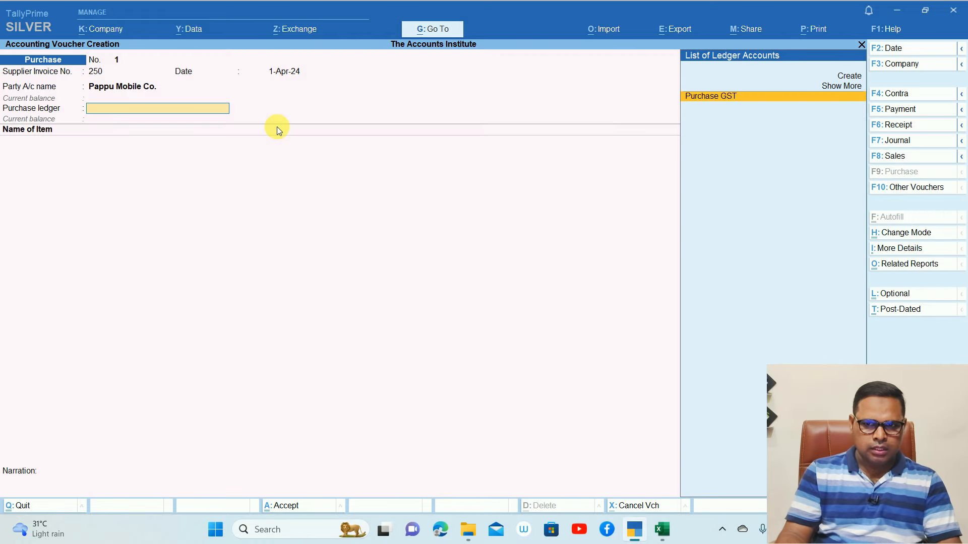
key("Return")
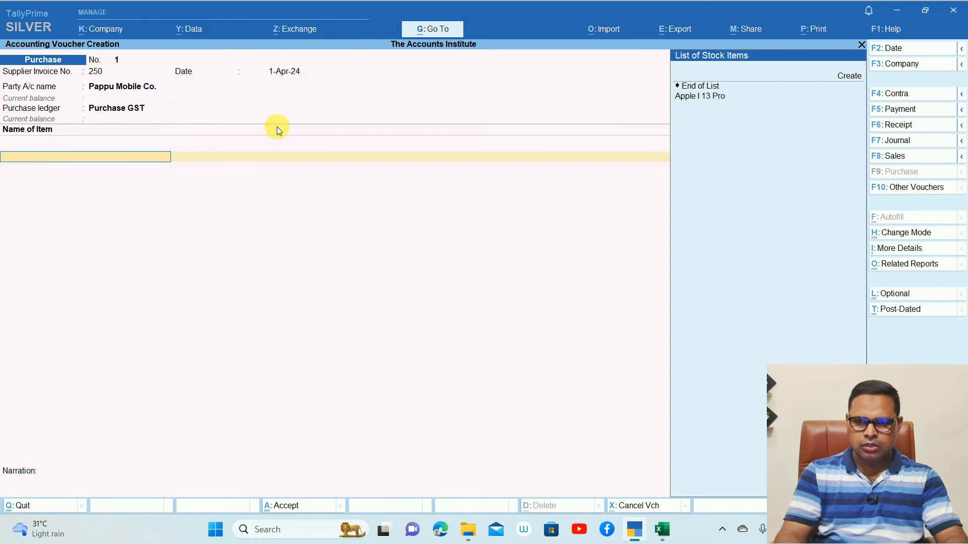
key("Return")
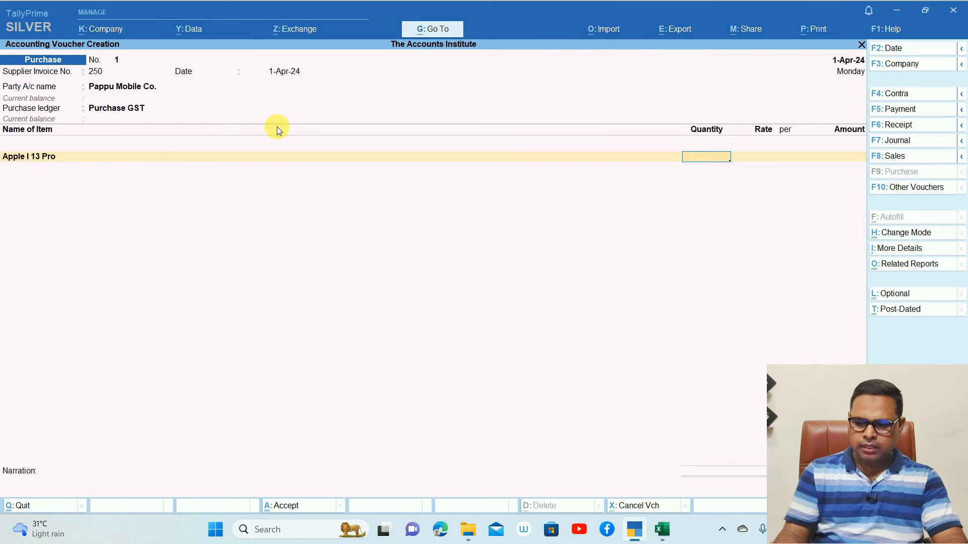
key("Return")
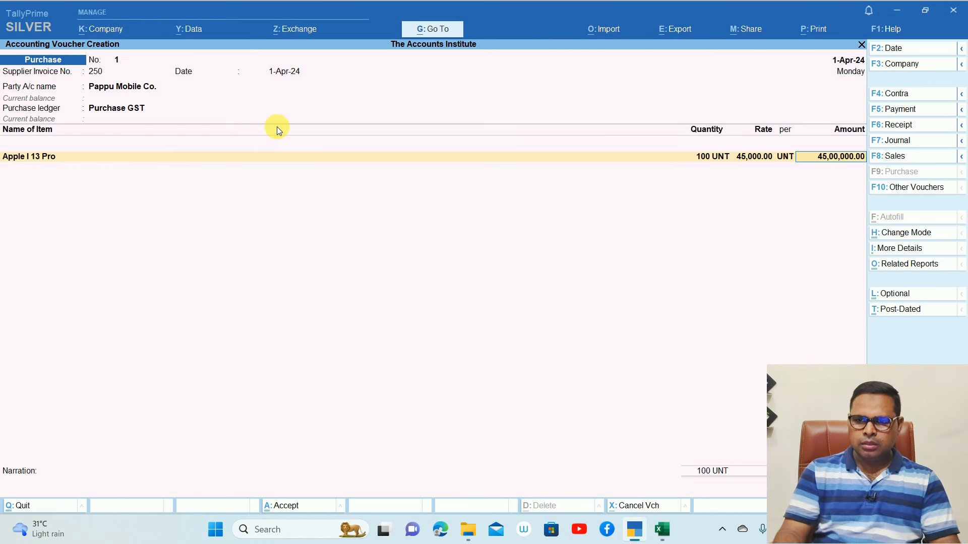
Add the IGST ledger line of 5,40,000 to the voucher
key("Return")
key("Return")
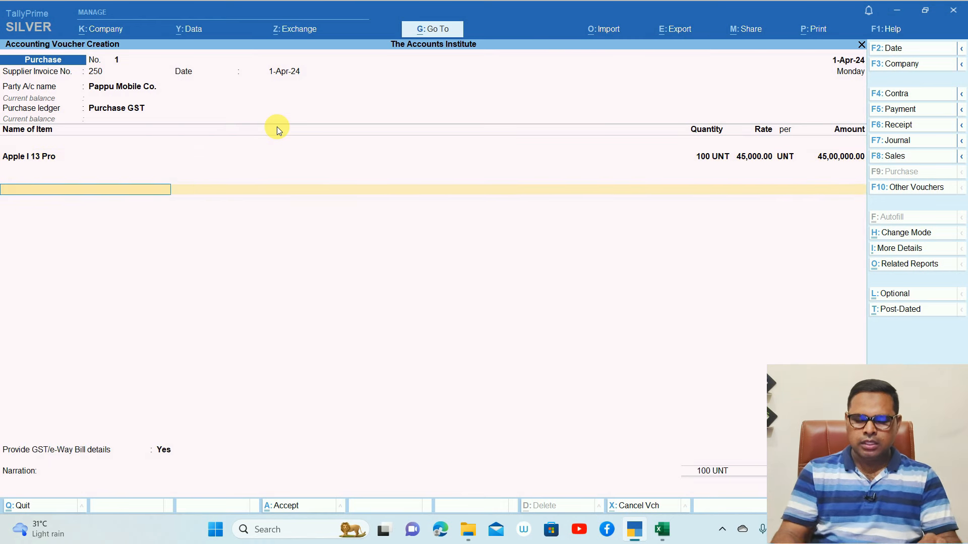
type("Igs")
key("Return")
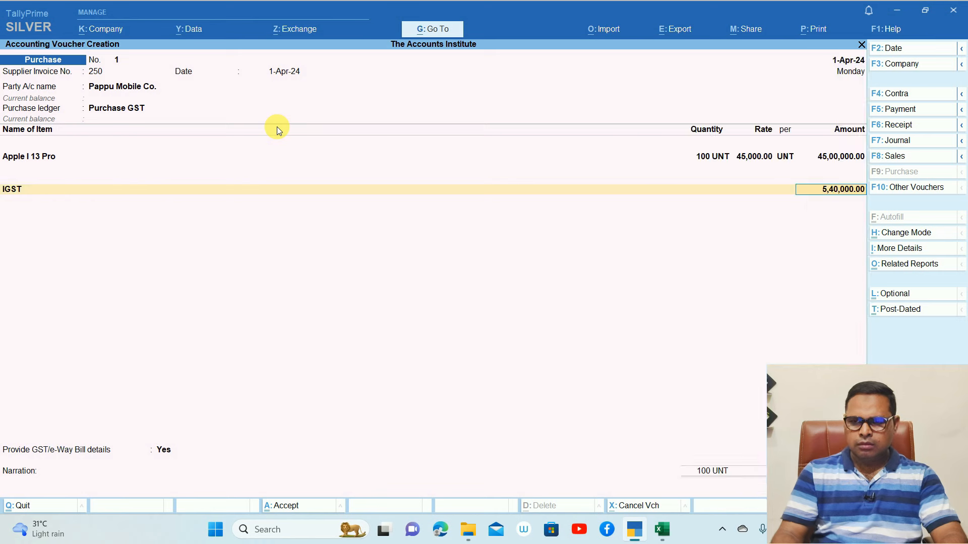
key("Return")
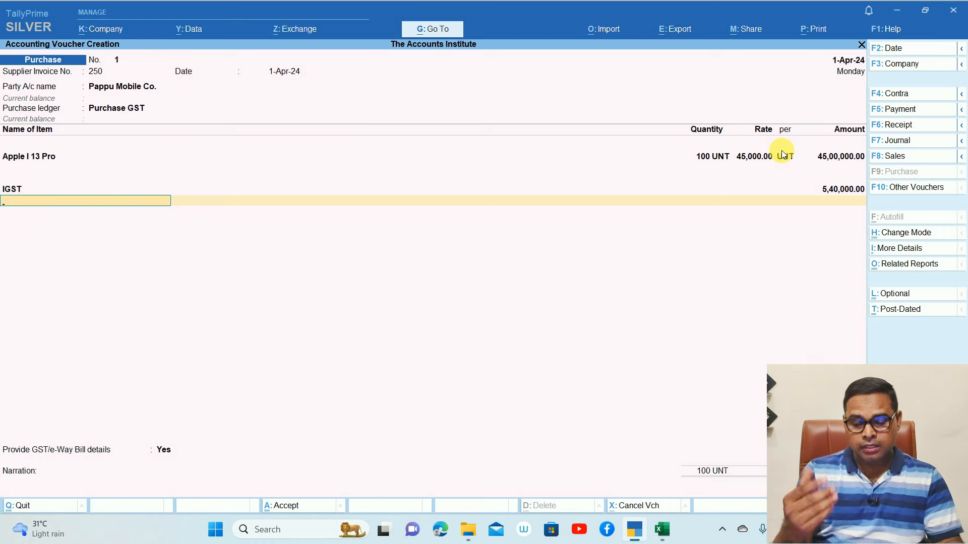
type("t")
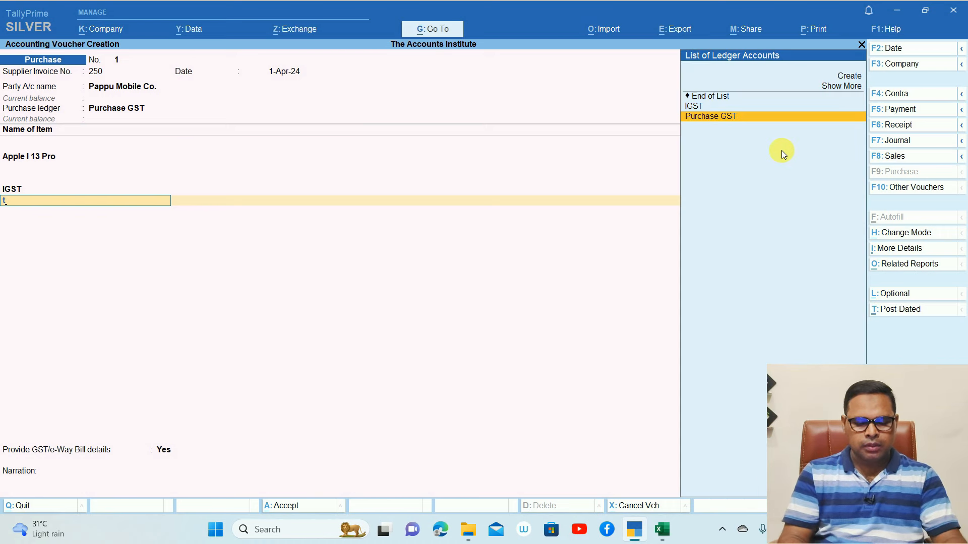
Create a 'Tds on Goods' ledger under Duties & Taxes with duty type TDS
key("alt+c")
type("T")
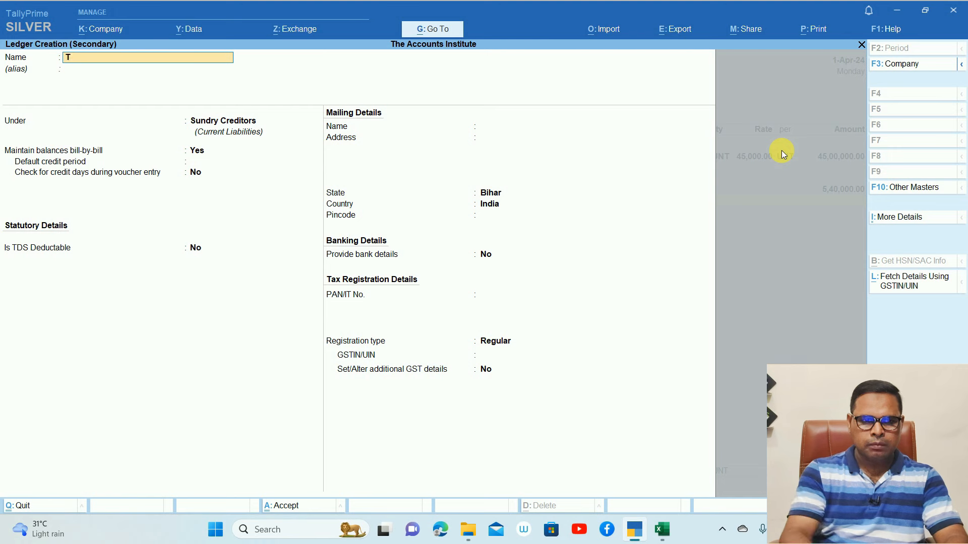
type("ds on Goods")
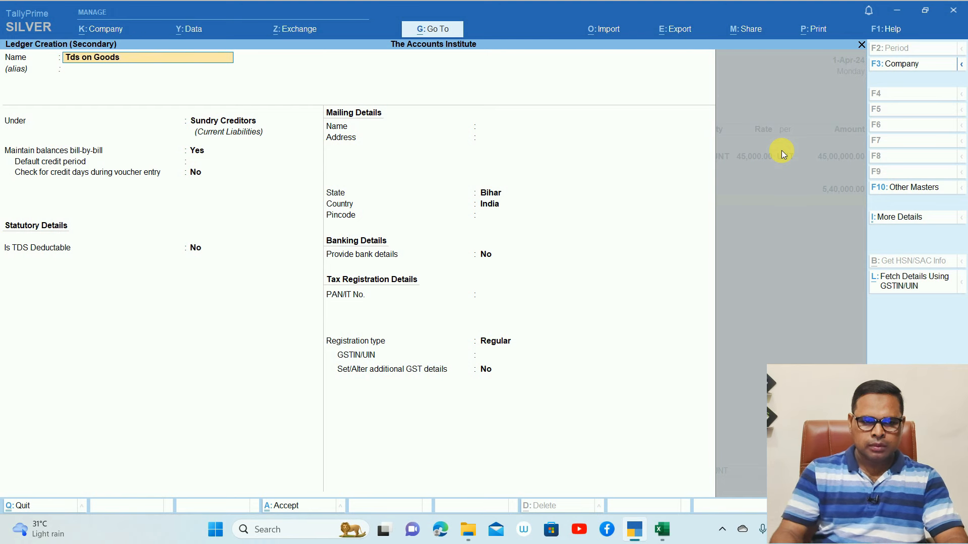
key("Return")
key("Return")
type("Dut")
key("Return")
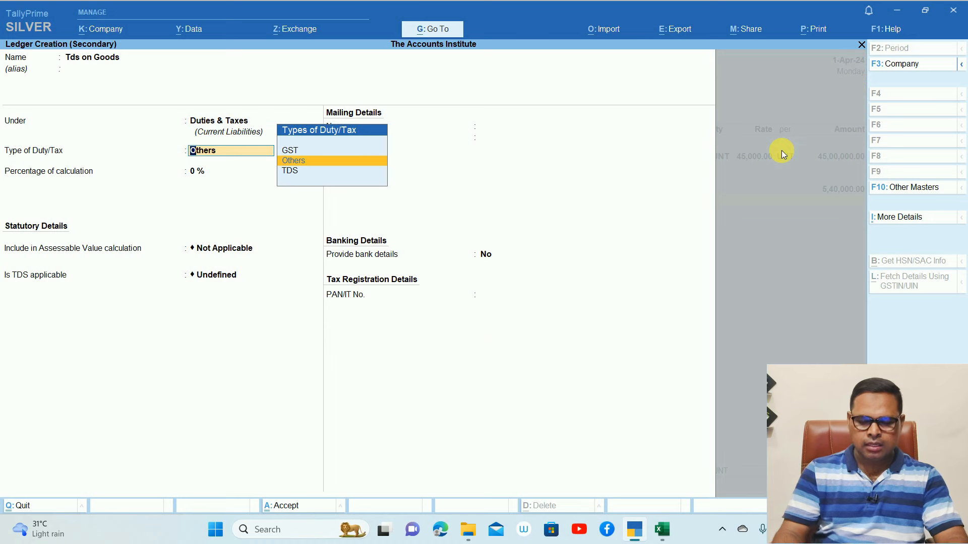
key("Down")
key("Return")
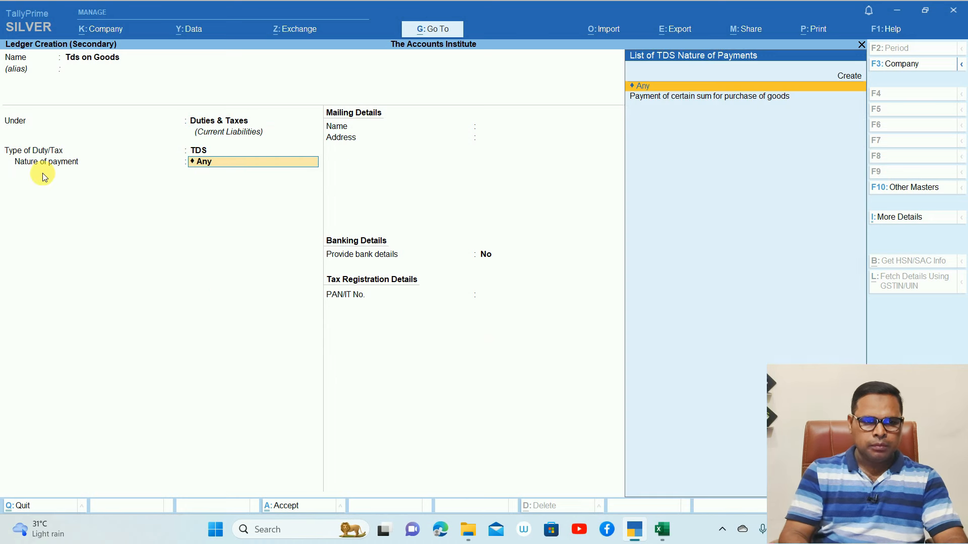
Set its nature of payment to purchase of goods and save the ledger
key("ctrl")
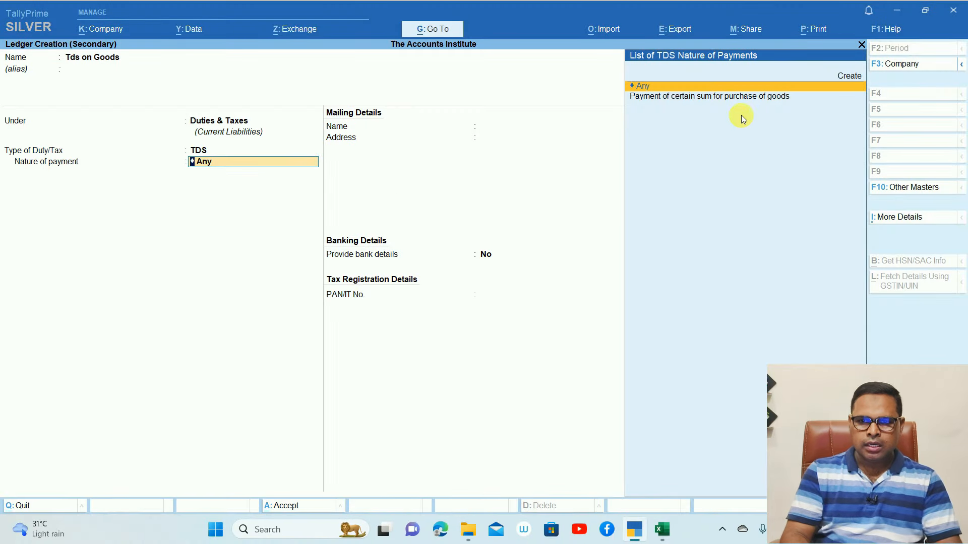
key("ctrl")
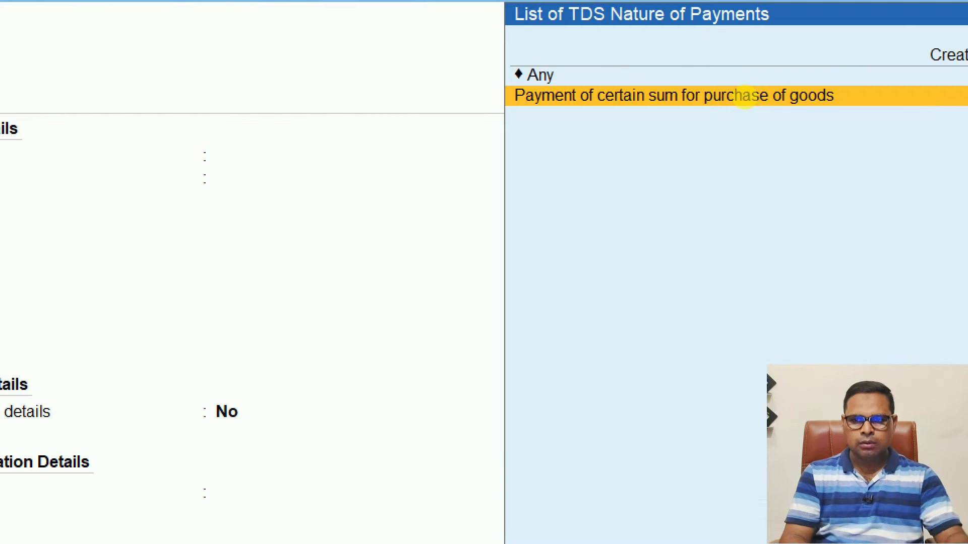
mouse_move(839, 118)
left_mouse_down()
mouse_move(443, 234)
mouse_move(865, 31)
left_mouse_up()
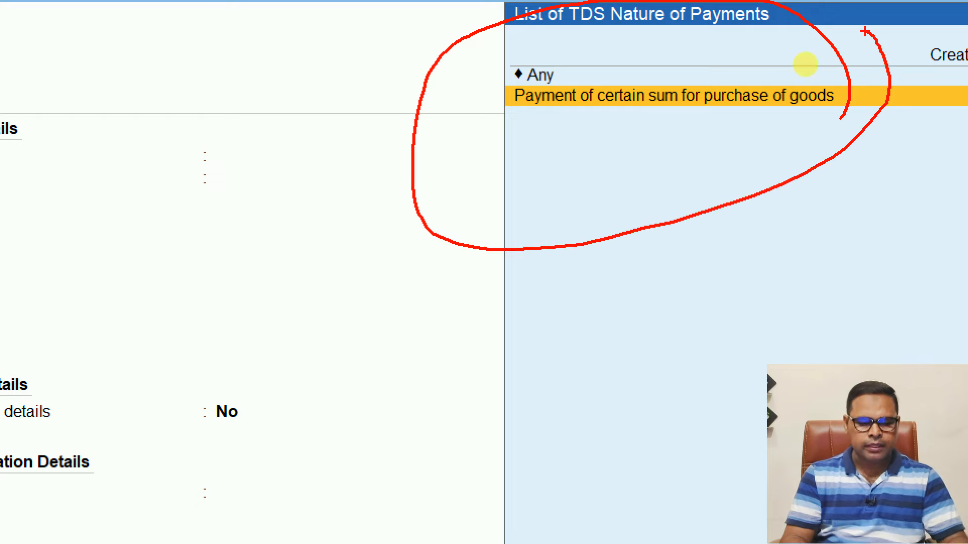
left_click(693, 95)
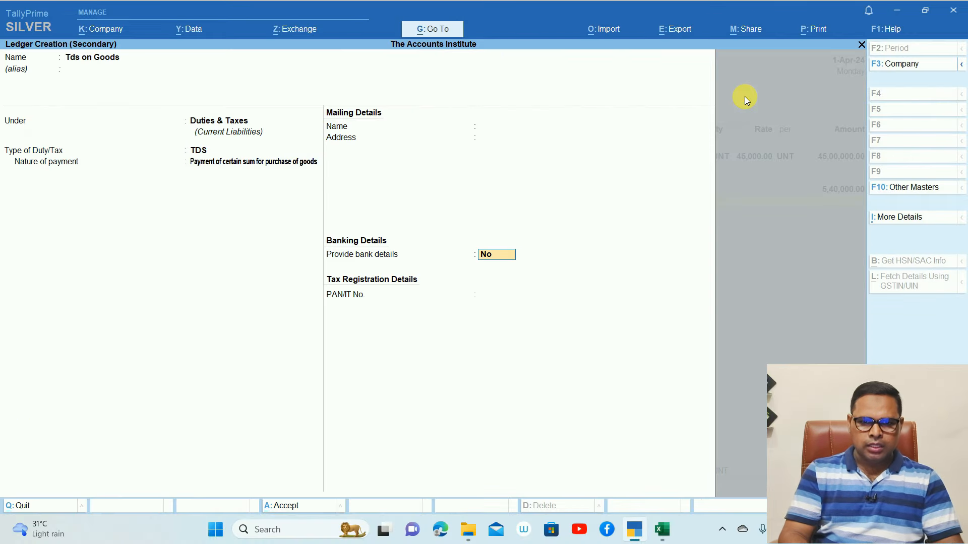
key("ctrl+a")
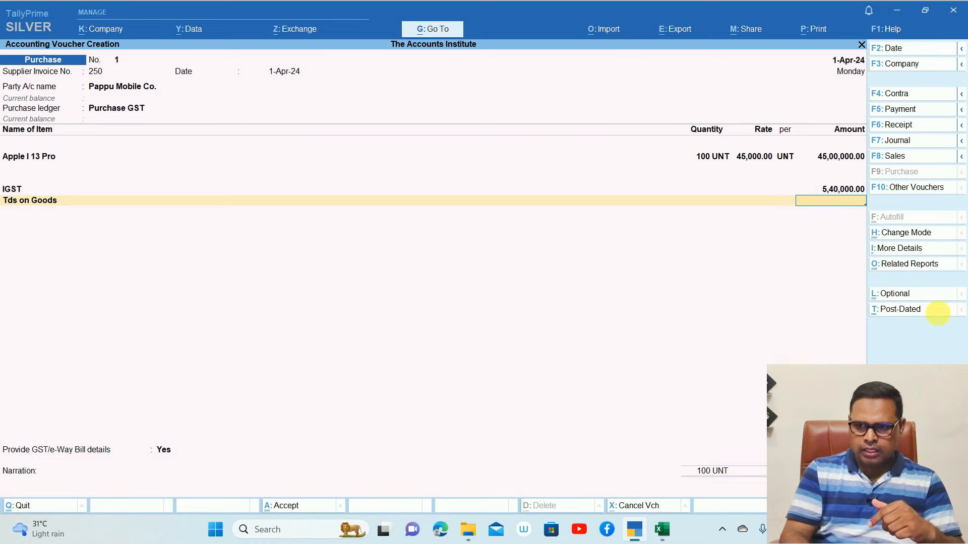
left_click(905, 264)
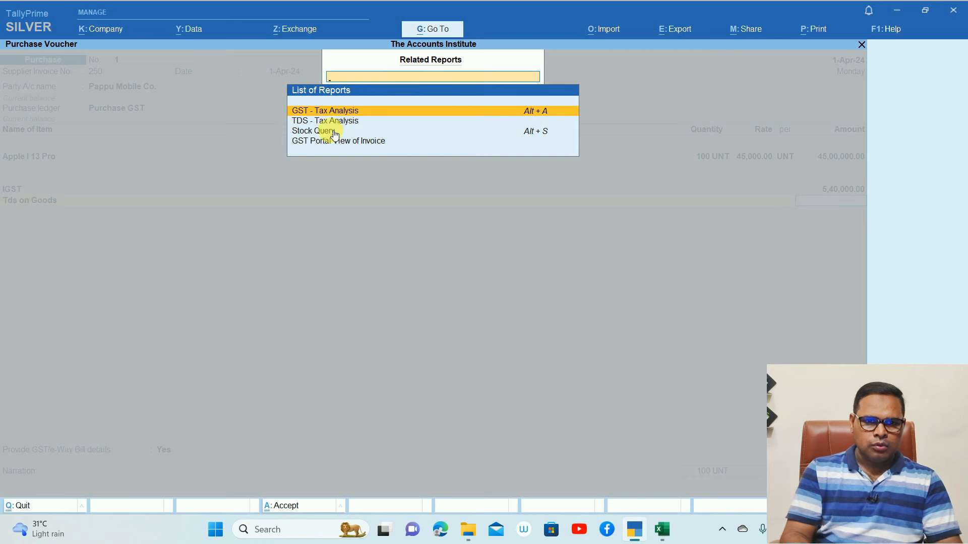
left_click(335, 122)
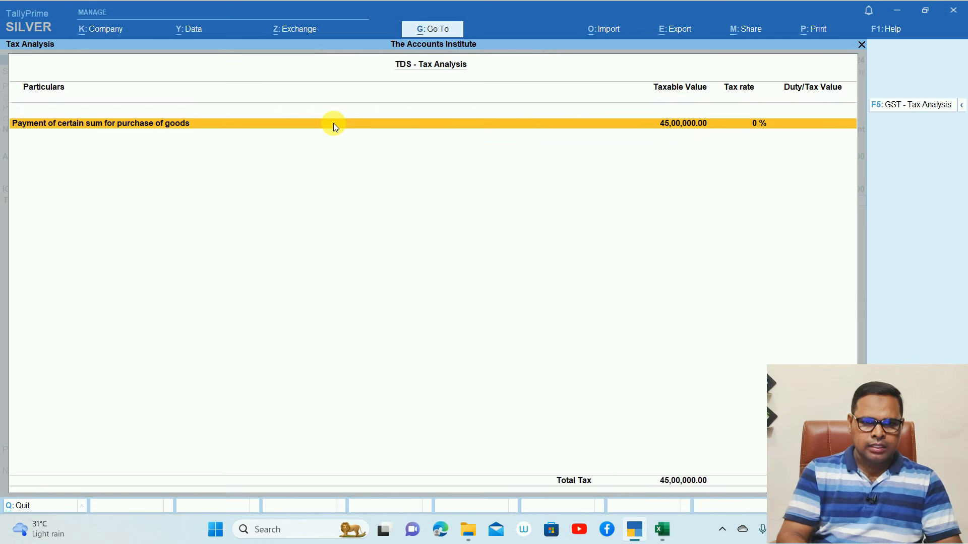
key("alt+F5")
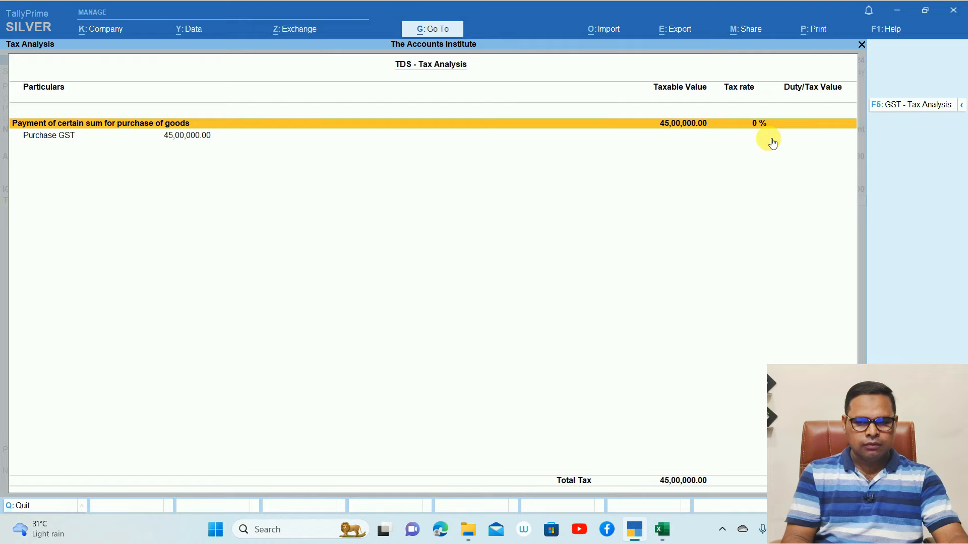
Return to purchase voucher 1 and save it with its TDS amount
key("Escape")
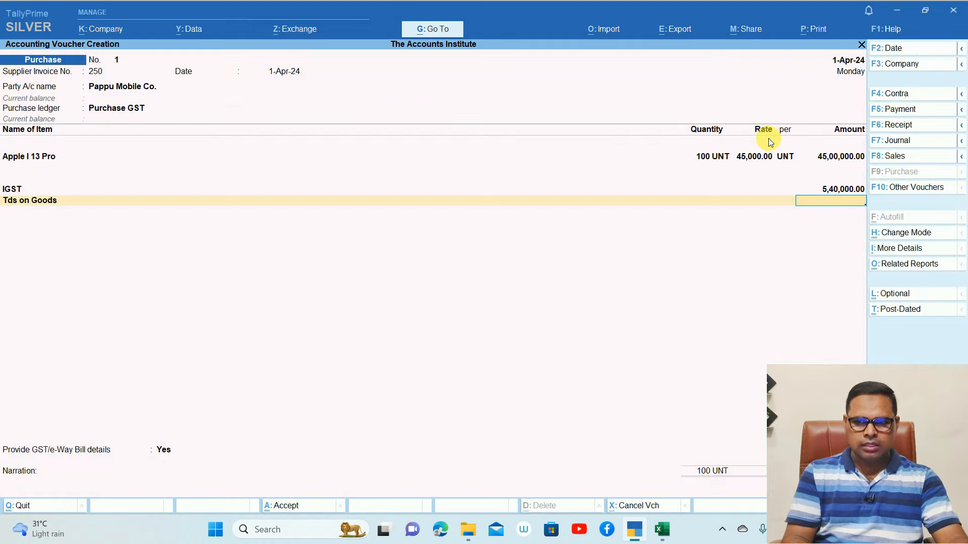
key("Return")
key("ctrl+a")
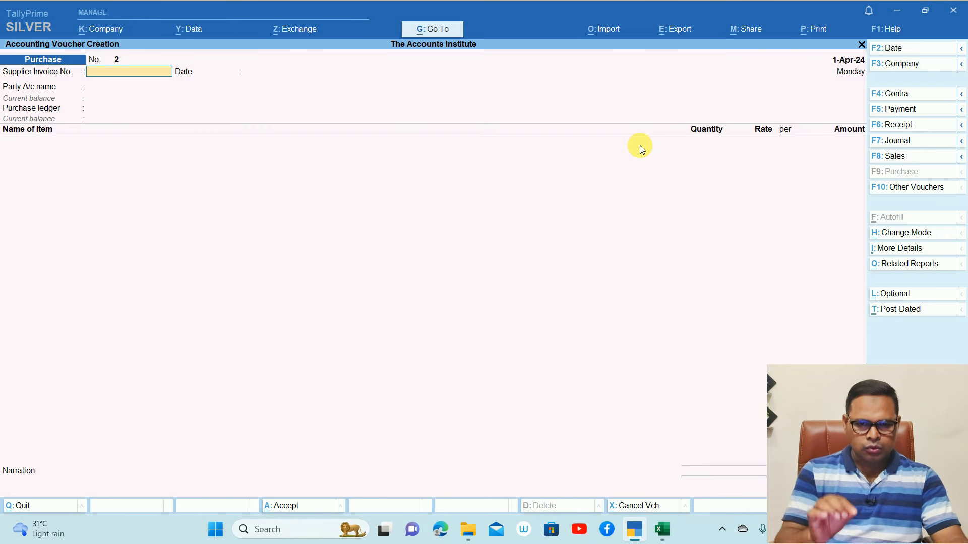
Reopen purchase voucher 1 from the Pappu Mobile Co. ledger vouchers, confirm it, and begin a new purchase voucher
key("Escape")
type("dalpap")
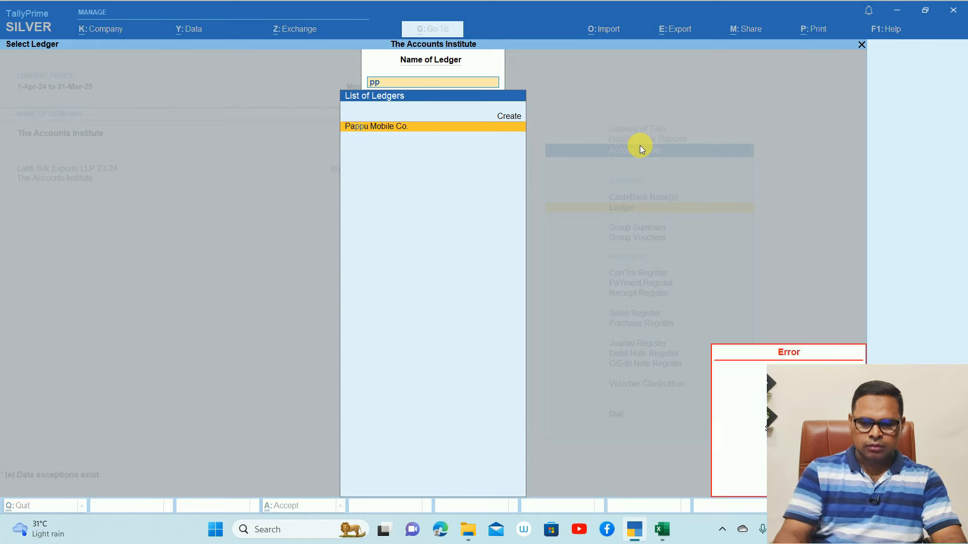
key("Return")
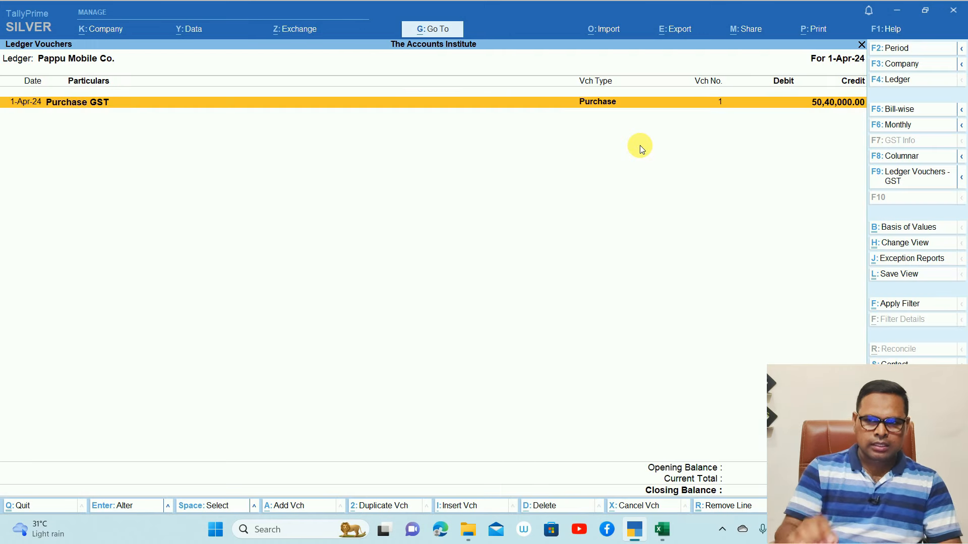
key("Return")
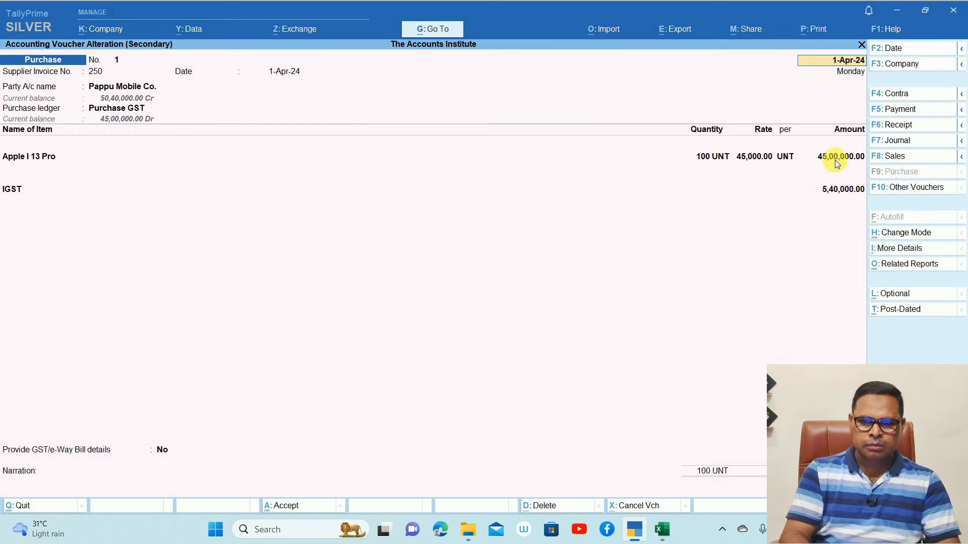
key("ctrl")
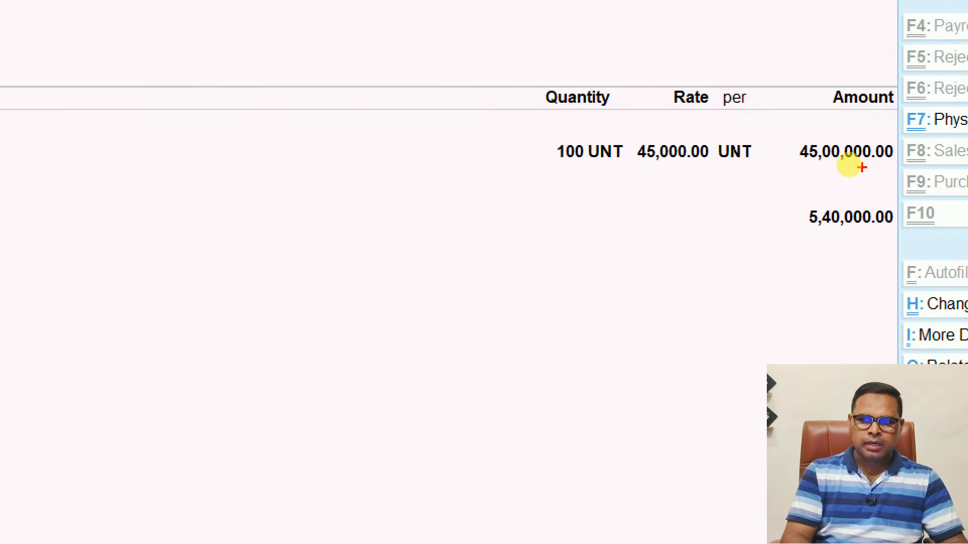
mouse_move(821, 172)
left_mouse_down()
mouse_move(942, 32)
mouse_move(898, 66)
left_mouse_up()
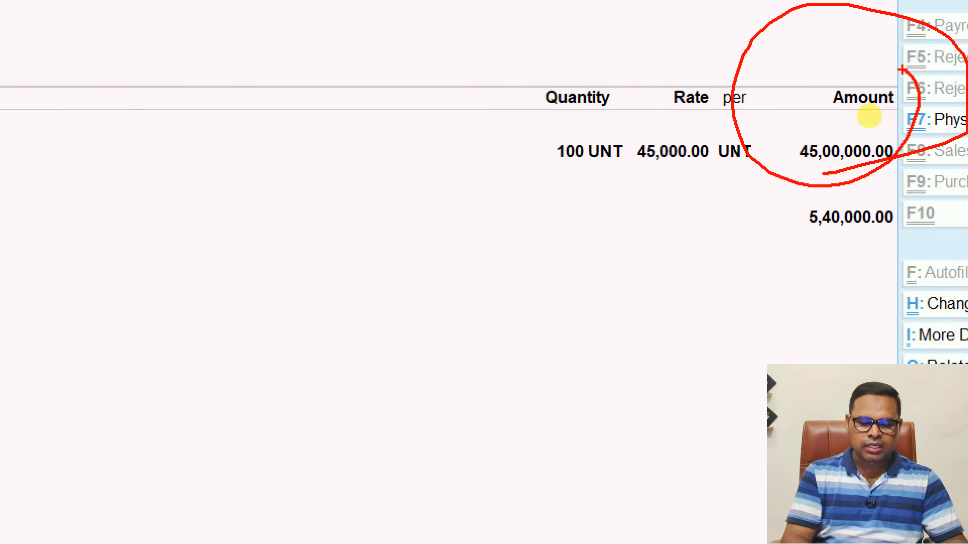
key("Escape")
key("Escape")
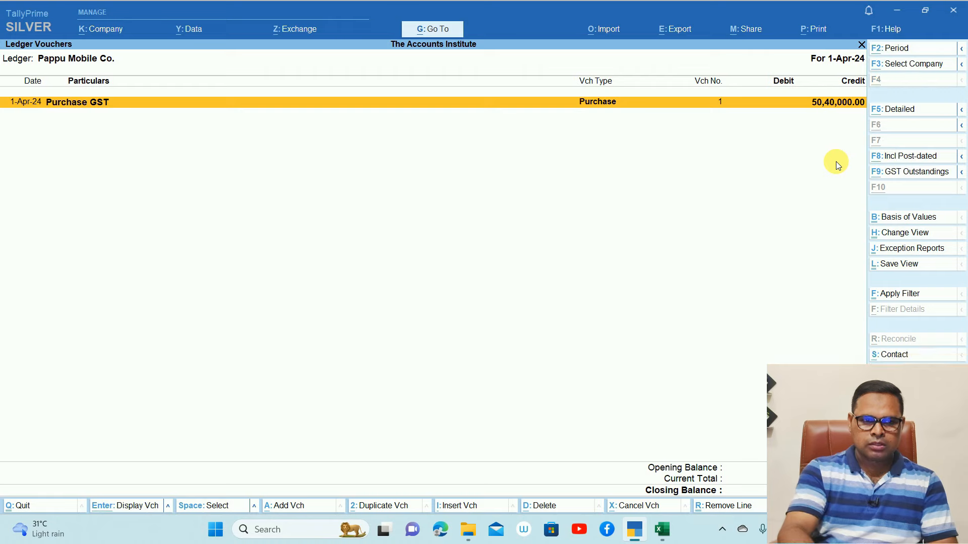
key("alt+a")
Enter supplier invoice 2650, party Pappu Mobile Co., and purchase ledger Purchase GST
type("2650")
key("Return")
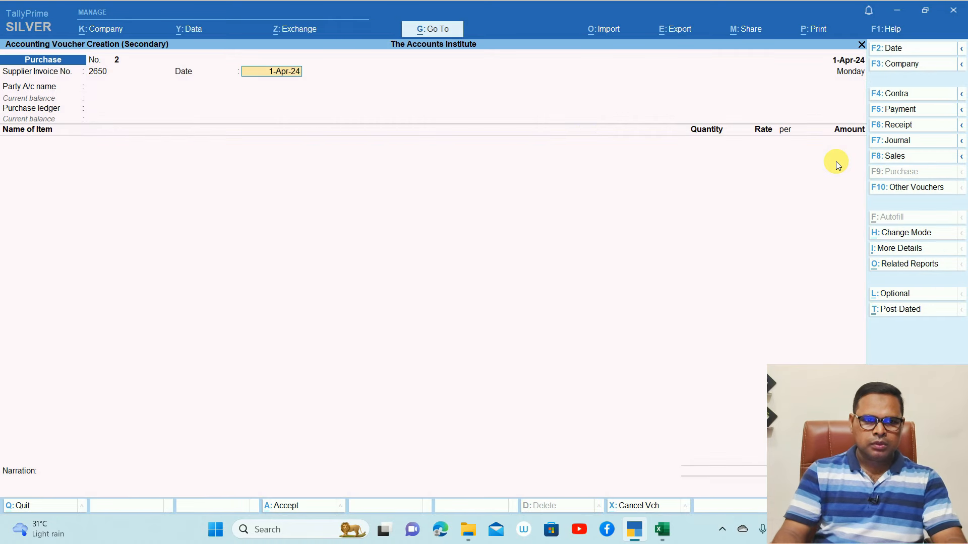
key("Return")
key("Down")
key("Return")
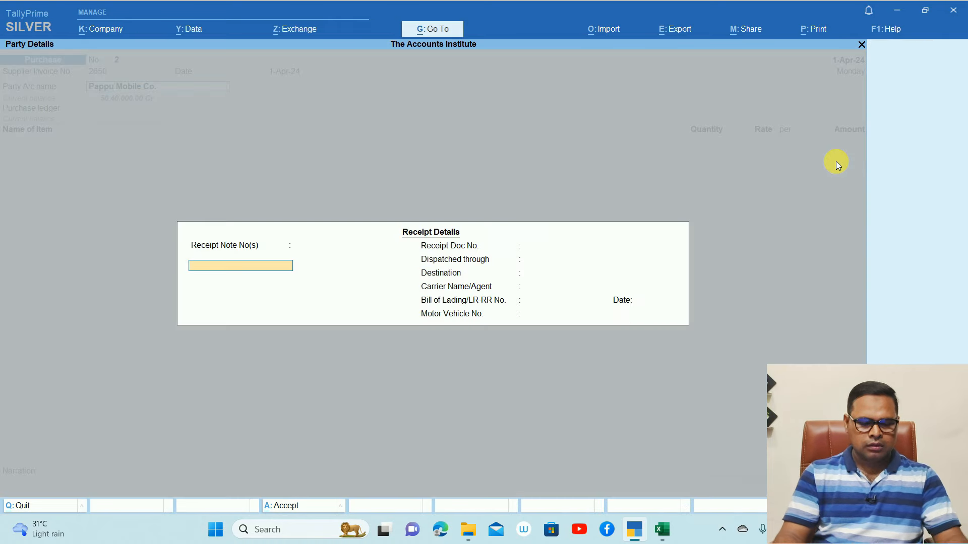
key("ctrl+a")
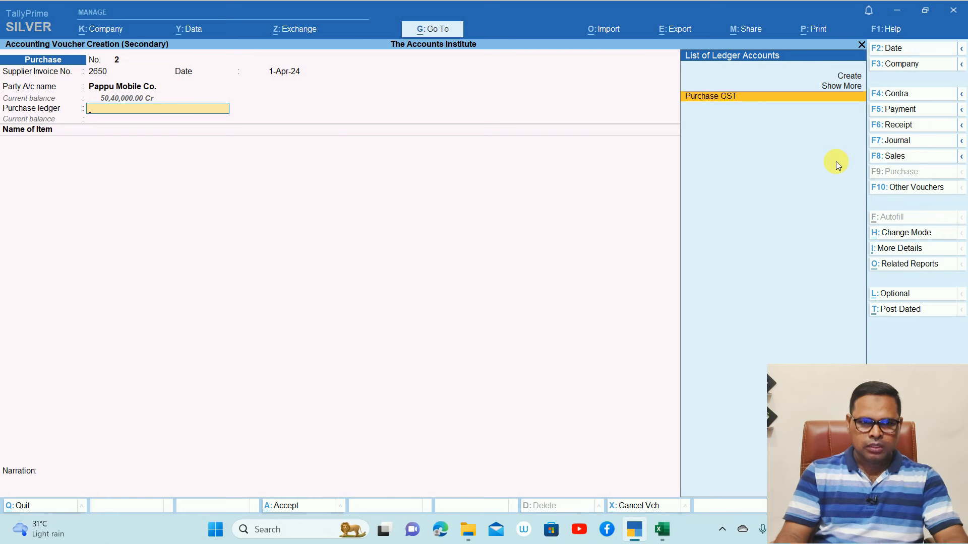
key("Return")
Add item Apple I 13 Pro with quantity 1 at rate 10,00,000
key("Down")
key("Return")
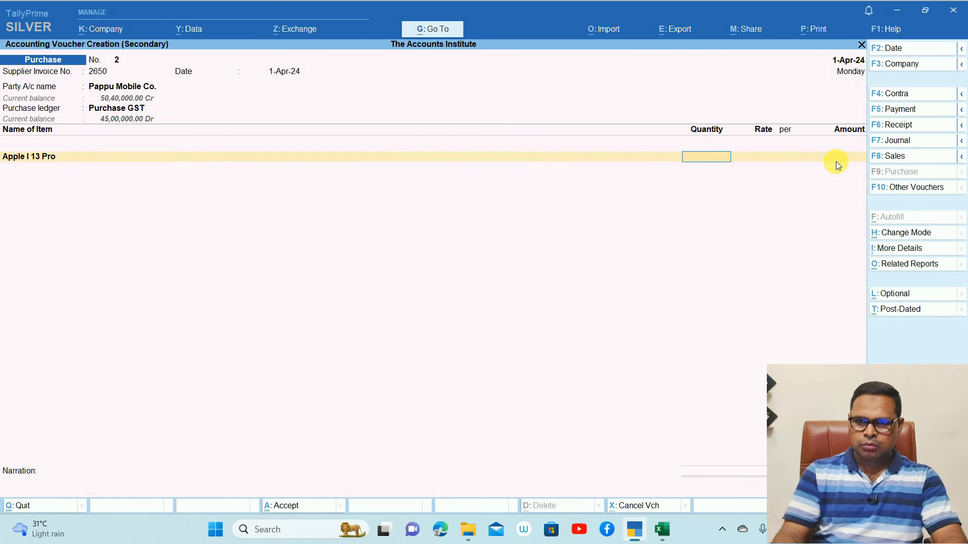
type("1")
key("Return")
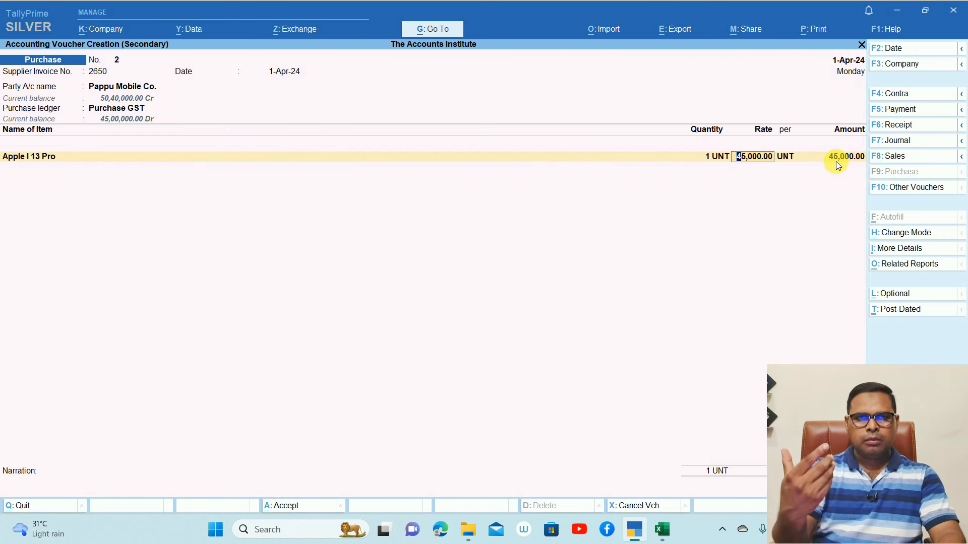
type("10")
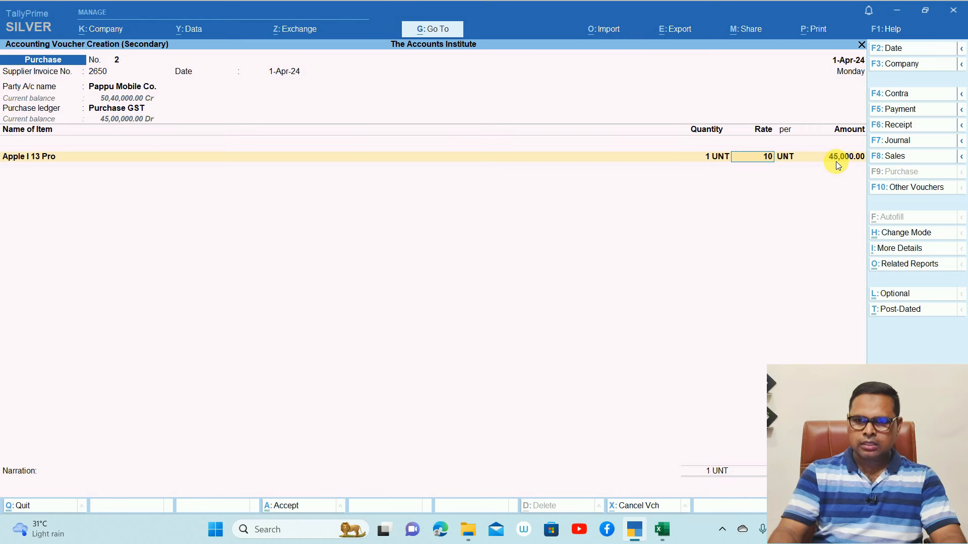
type("00000")
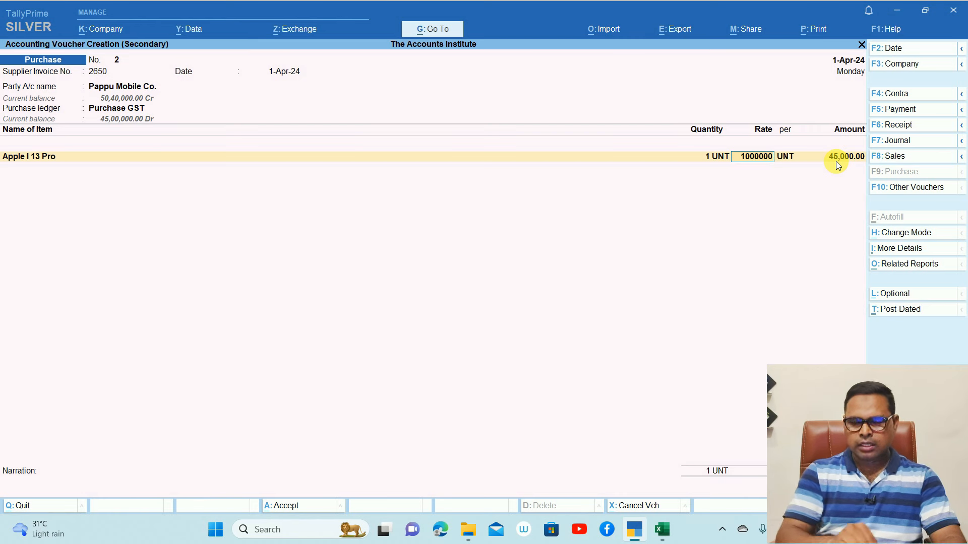
key("Return")
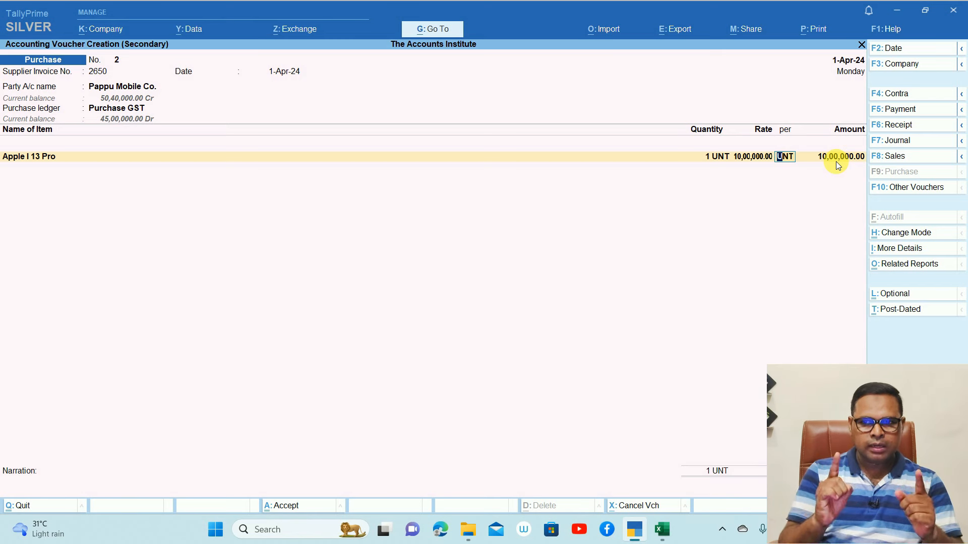
key("Return")
key("Return")
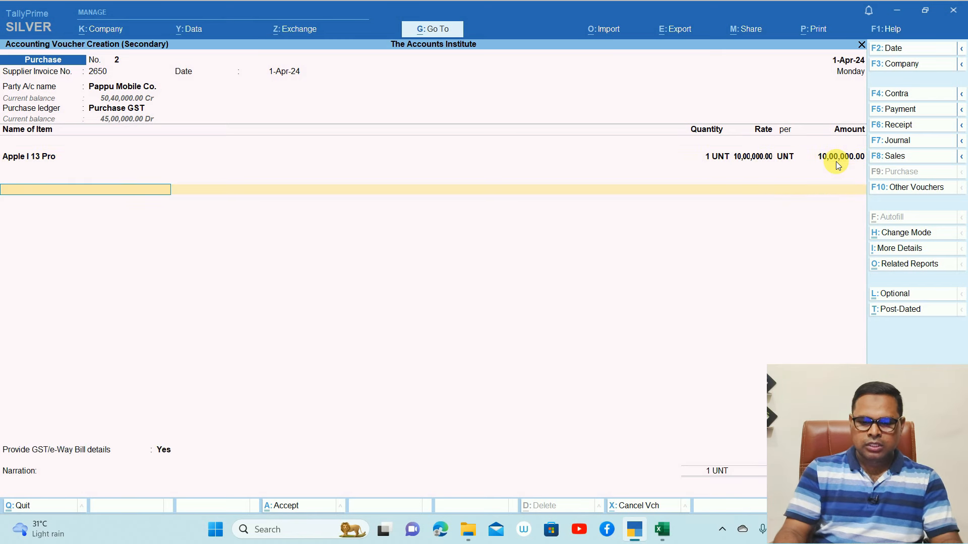
Add the IGST and Tds on Goods ledger rows
type("igst")
key("Return")
key("Return")
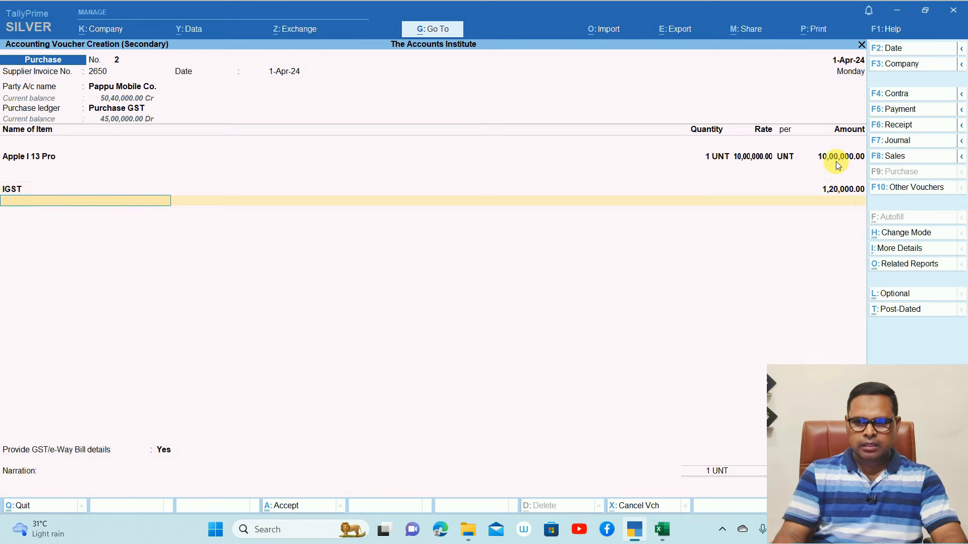
type("Tds")
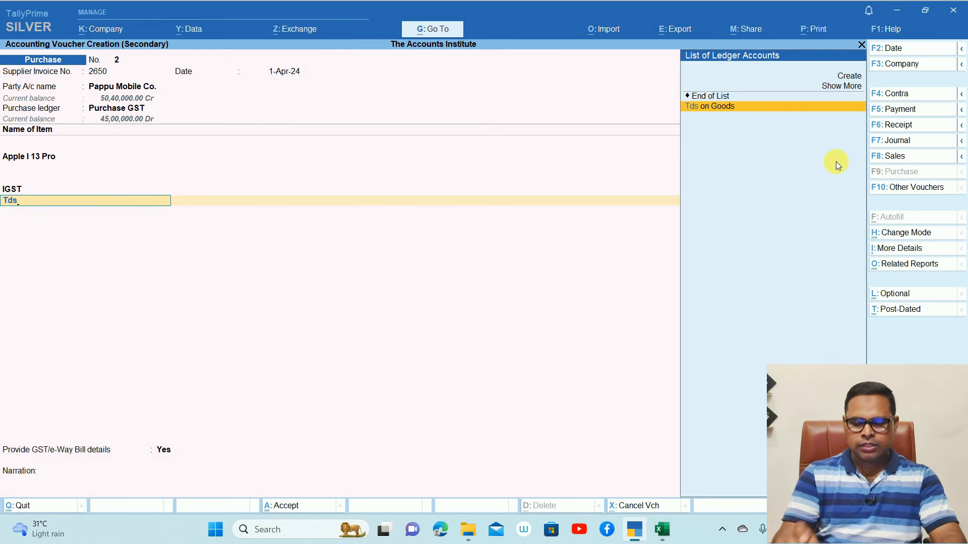
key("Return")
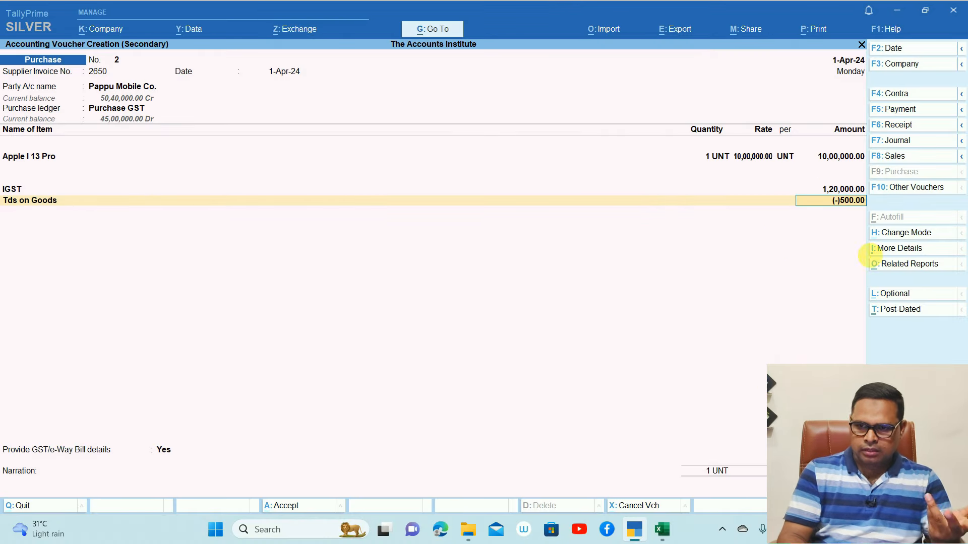
left_click(892, 265)
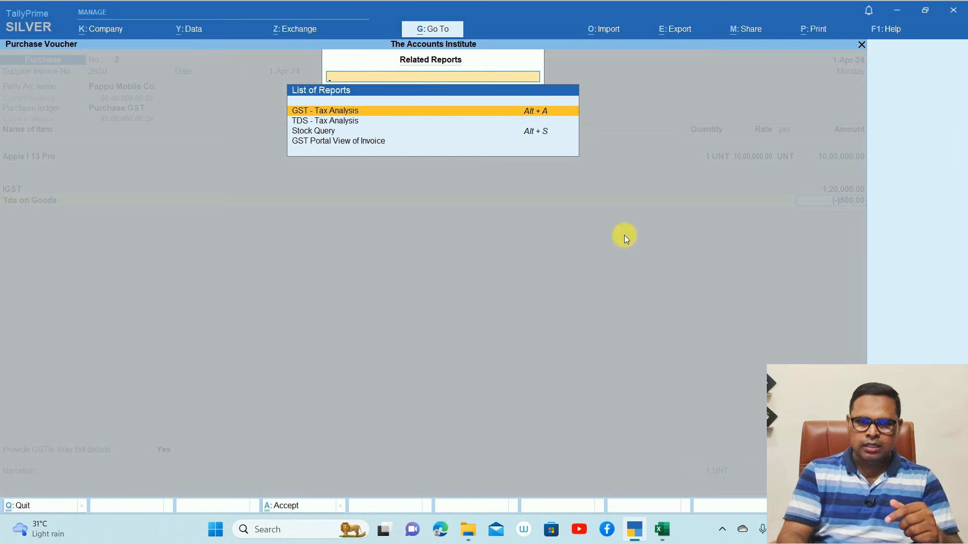
left_click(344, 122)
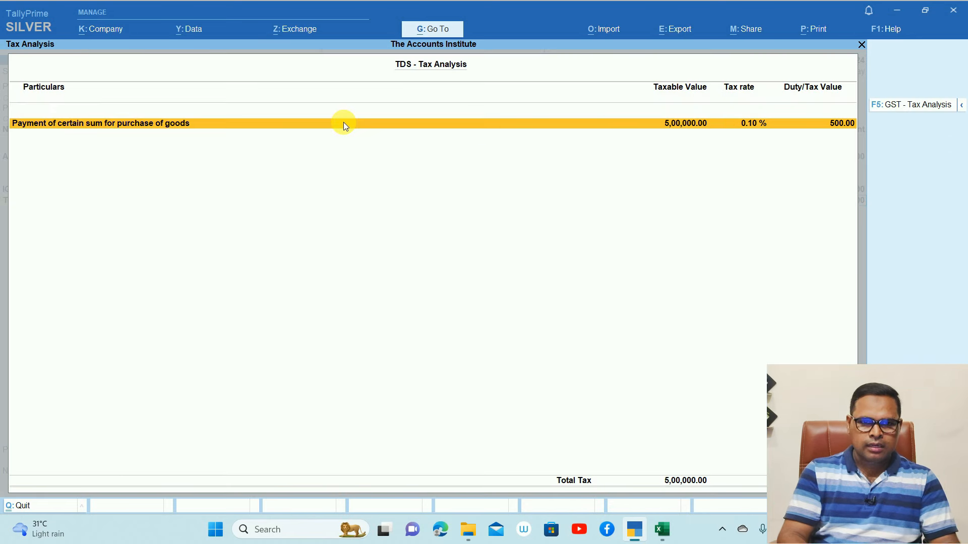
key("alt+F5")
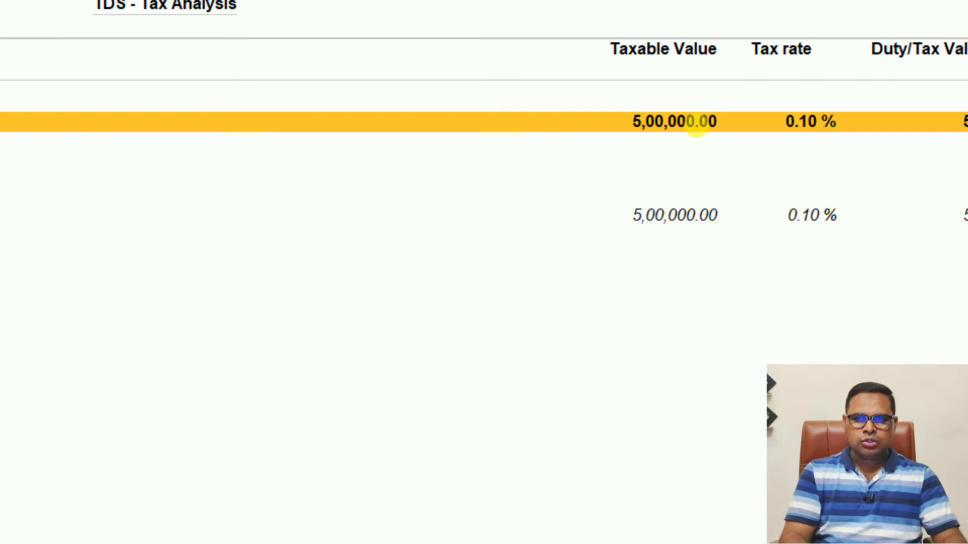
mouse_move(624, 104)
left_mouse_down()
mouse_move(644, 196)
mouse_move(623, 80)
mouse_move(616, 85)
left_mouse_up()
mouse_move(644, 180)
left_mouse_down()
mouse_move(577, 276)
mouse_move(703, 191)
mouse_move(637, 185)
left_mouse_up()
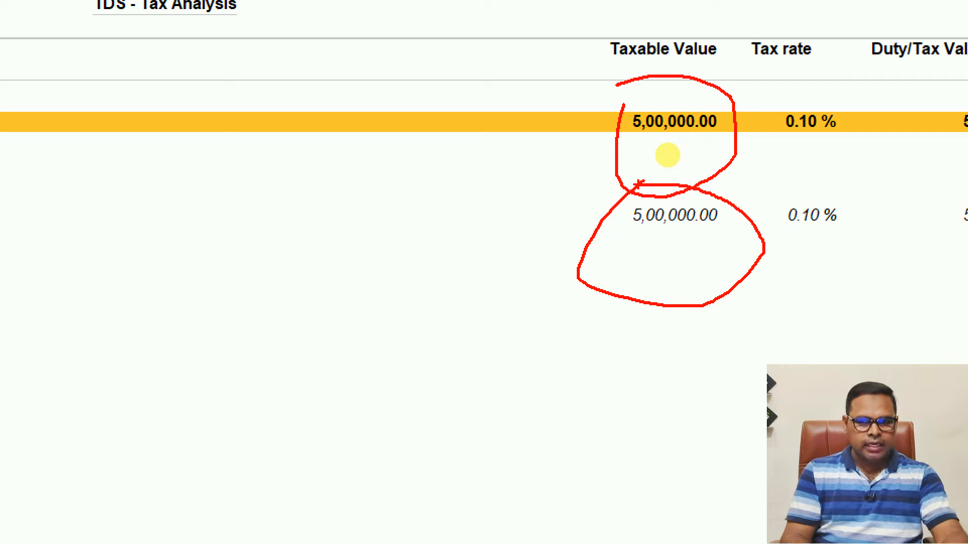
key("Escape")
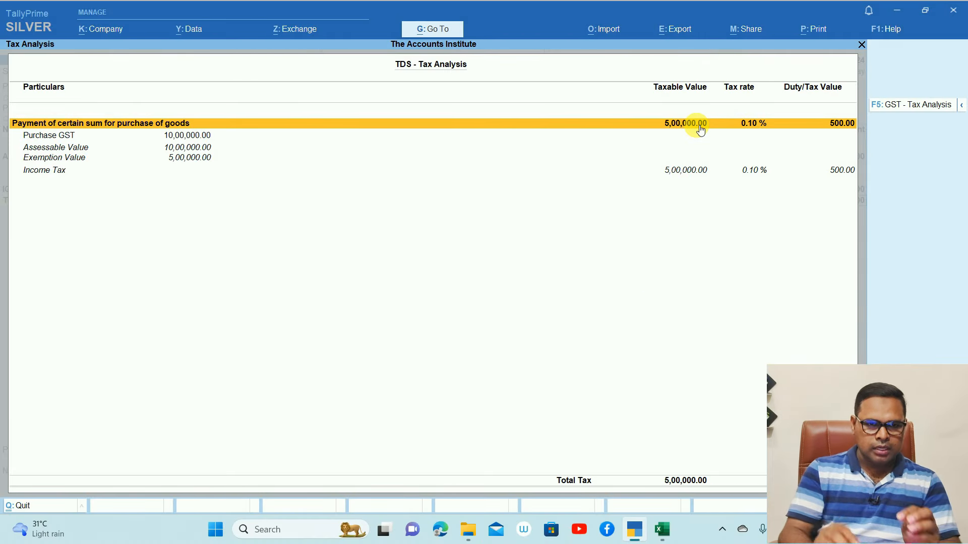
left_click(73, 138)
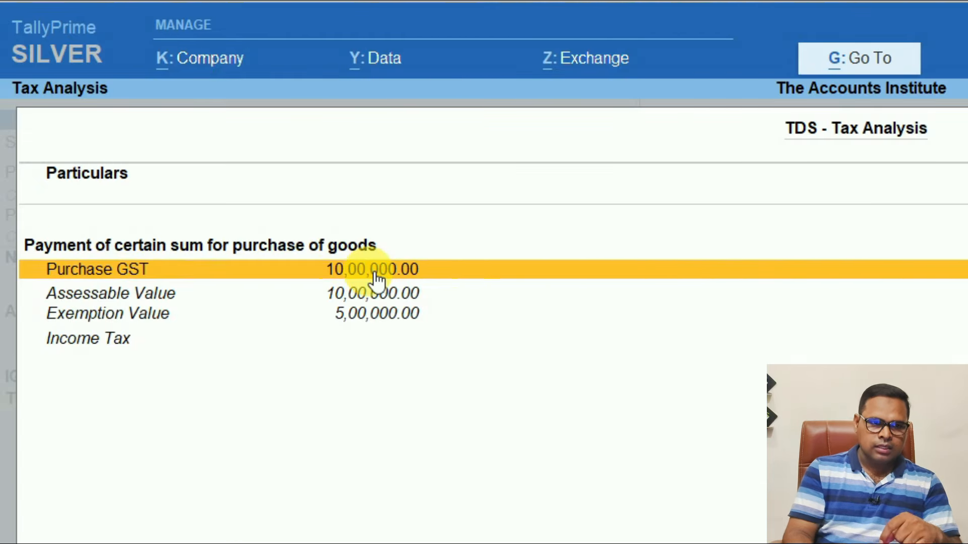
left_click(160, 294)
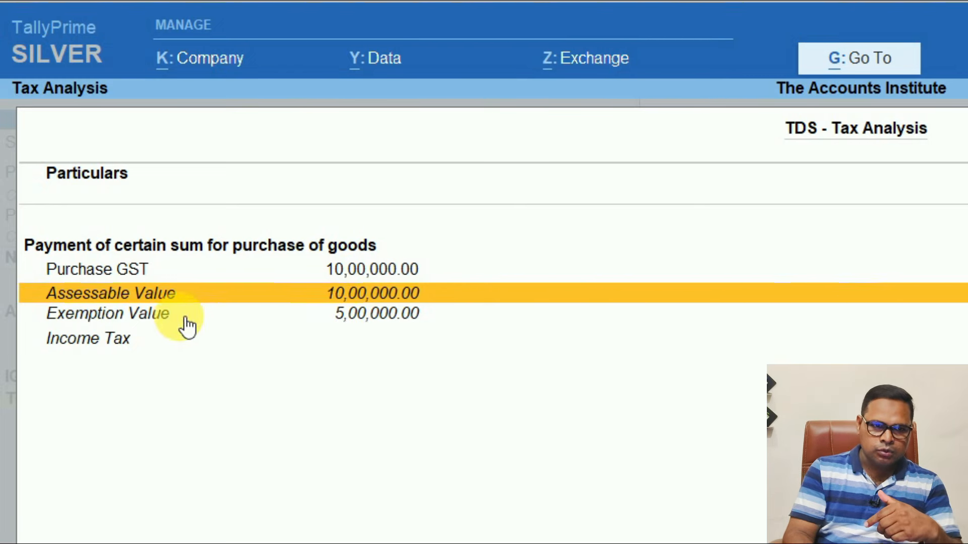
left_click(170, 317)
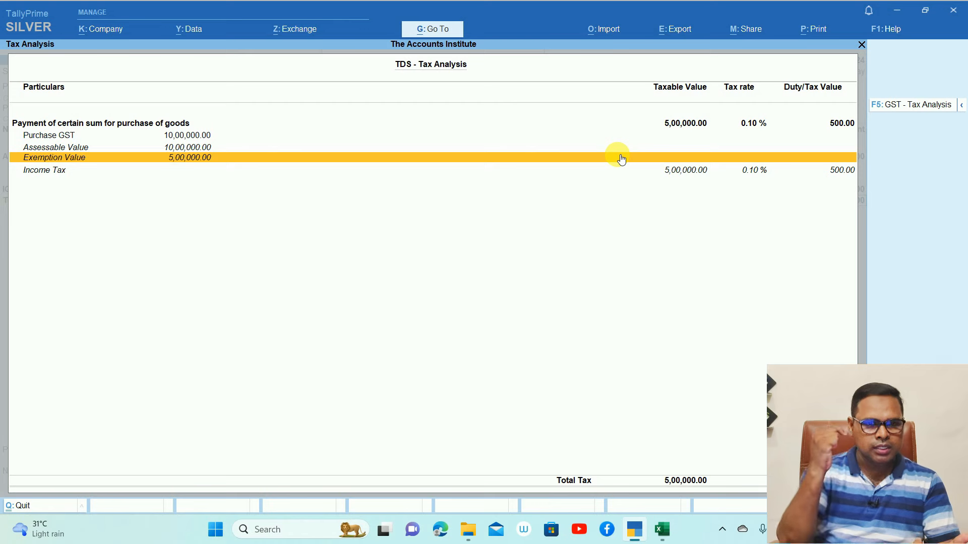
key("Escape")
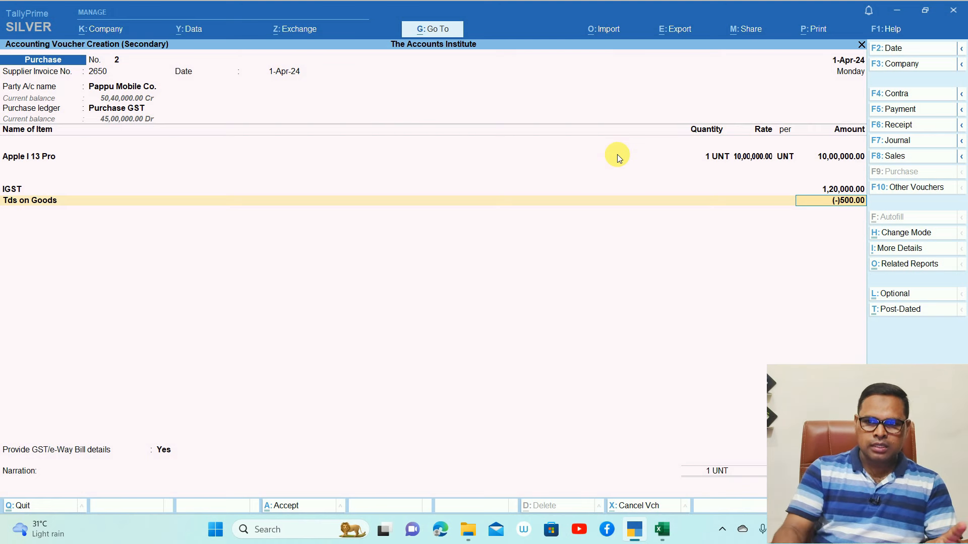
Accept the Tds on Goods row and set GST/e-Way Bill details to No. Record bill-wise new reference 2650 for 11,20,000 Cr
key("Return")
key("Return")
key("Up")
key("Return")
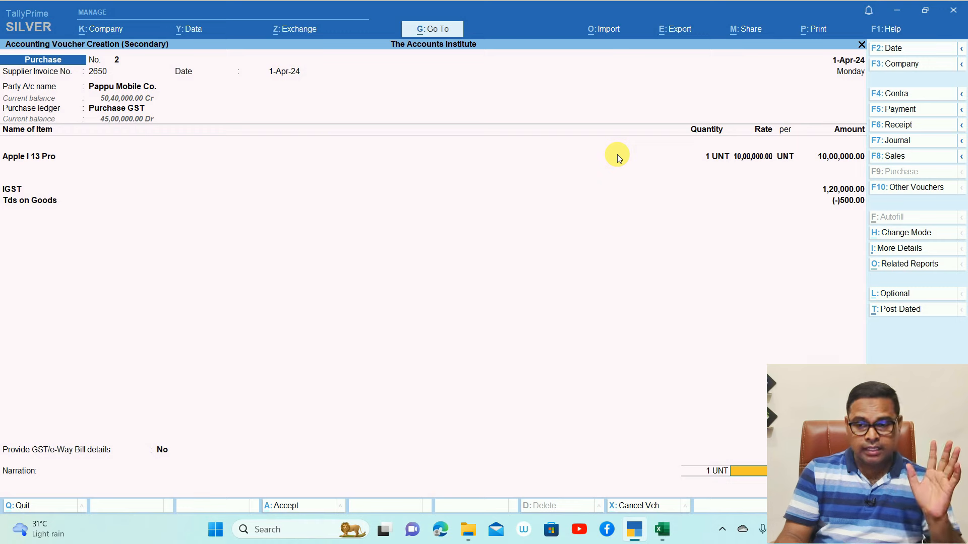
key("Return")
key("Return")
key("Return")
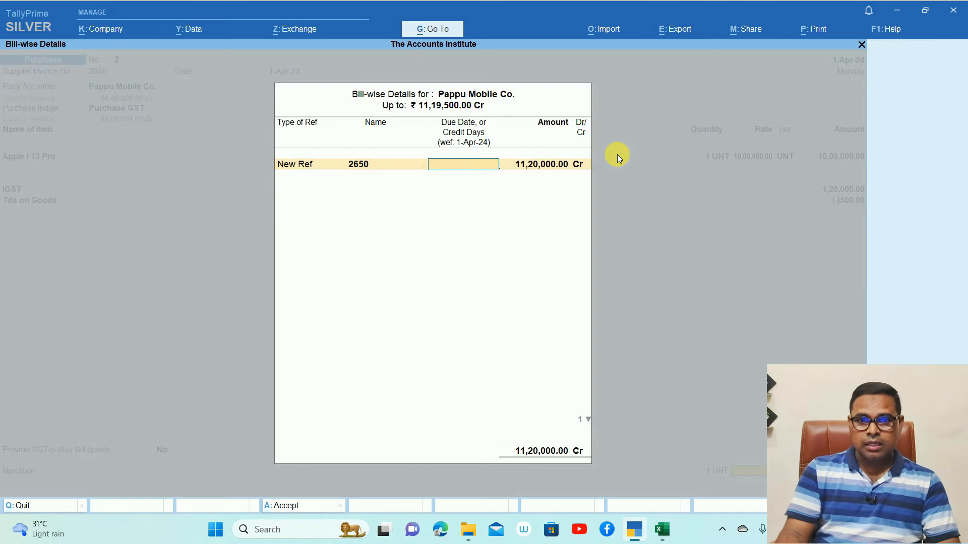
key("Return")
key("Return")
key("Return")
key("Return")
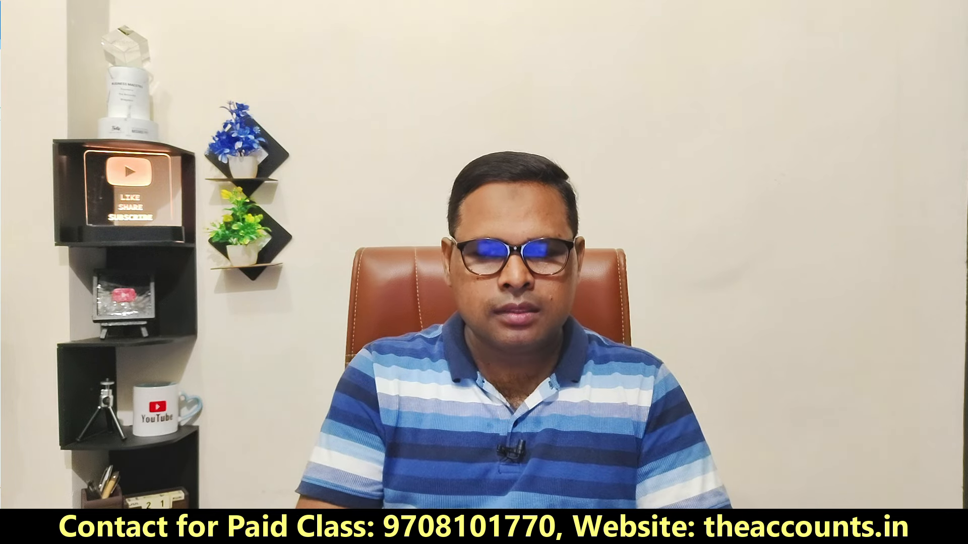